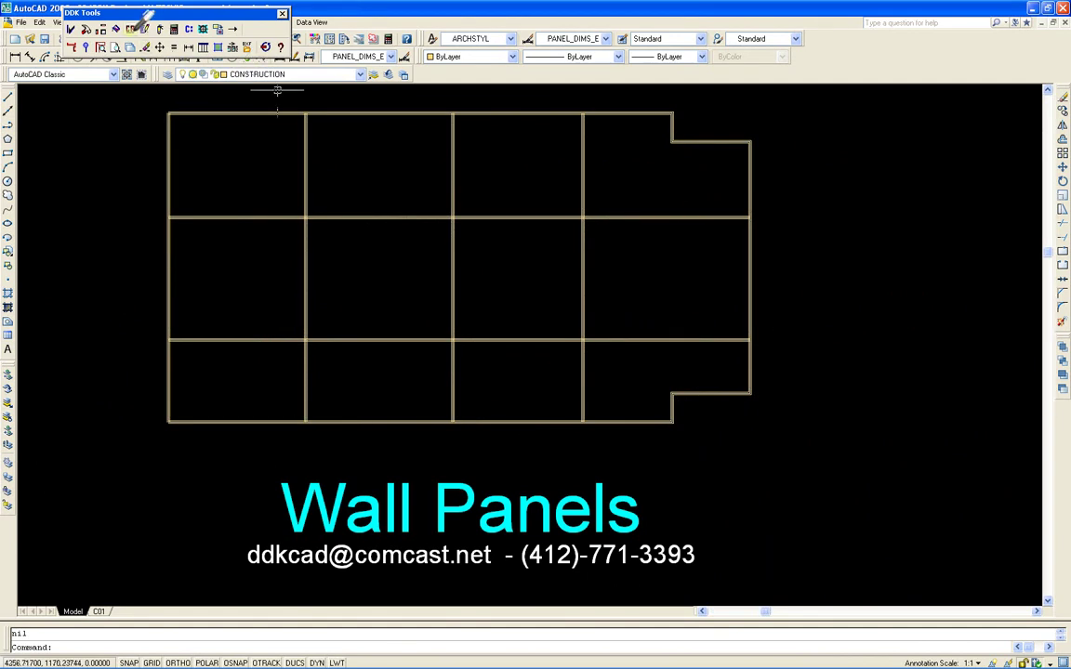
Start boundary panel conversion numbered from w1 with the PUEBLO TAN finish.
left_click(144, 28)
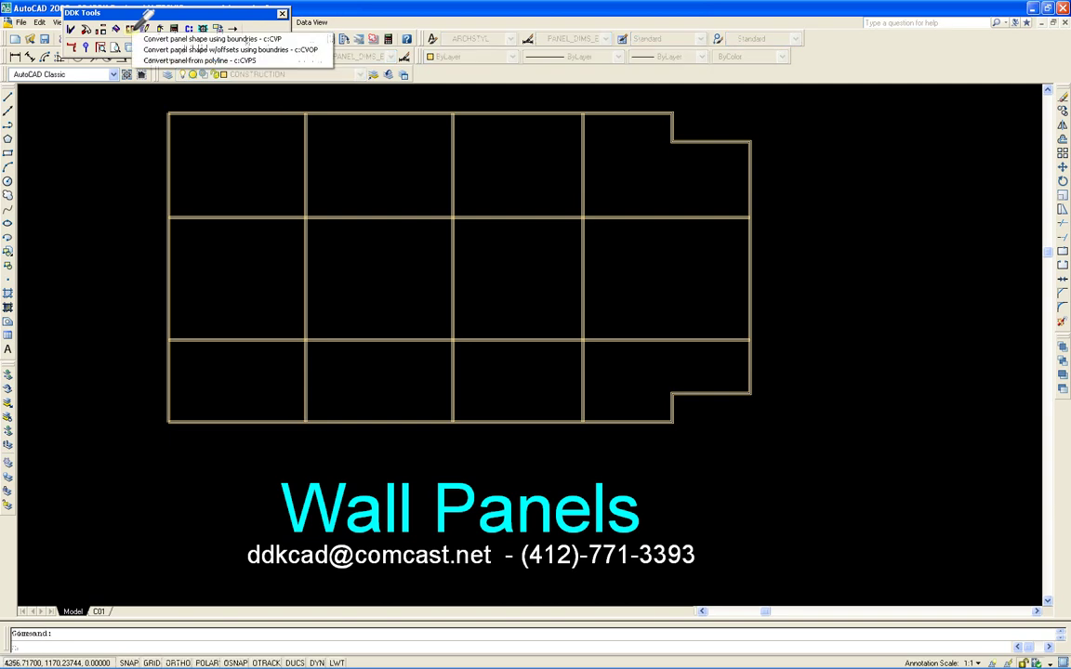
left_click(159, 38)
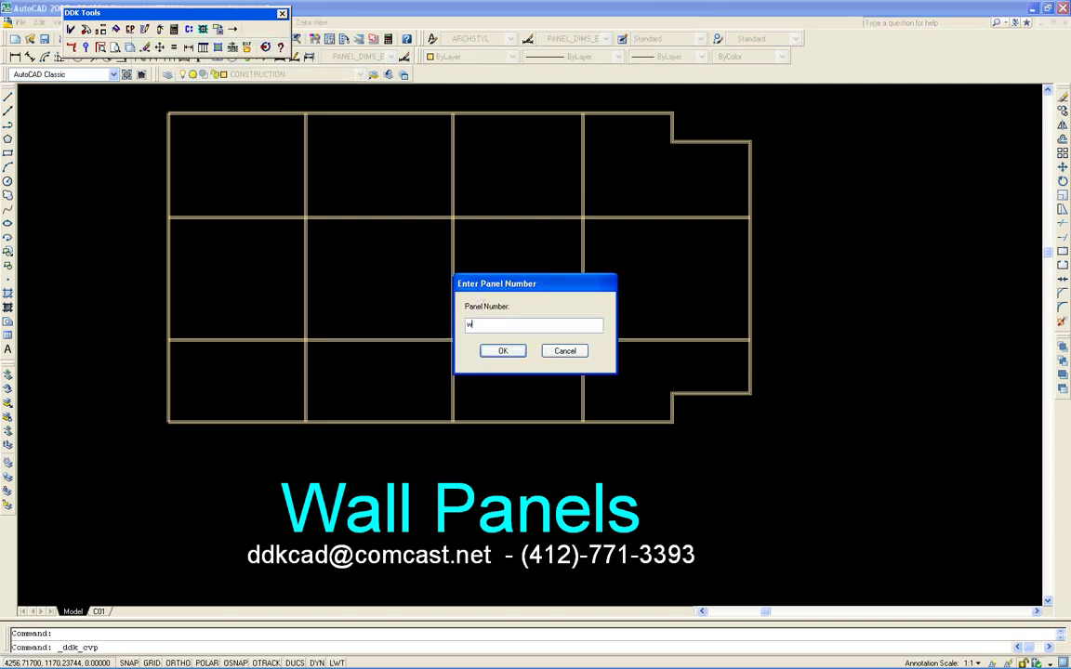
type("w1")
key("Return")
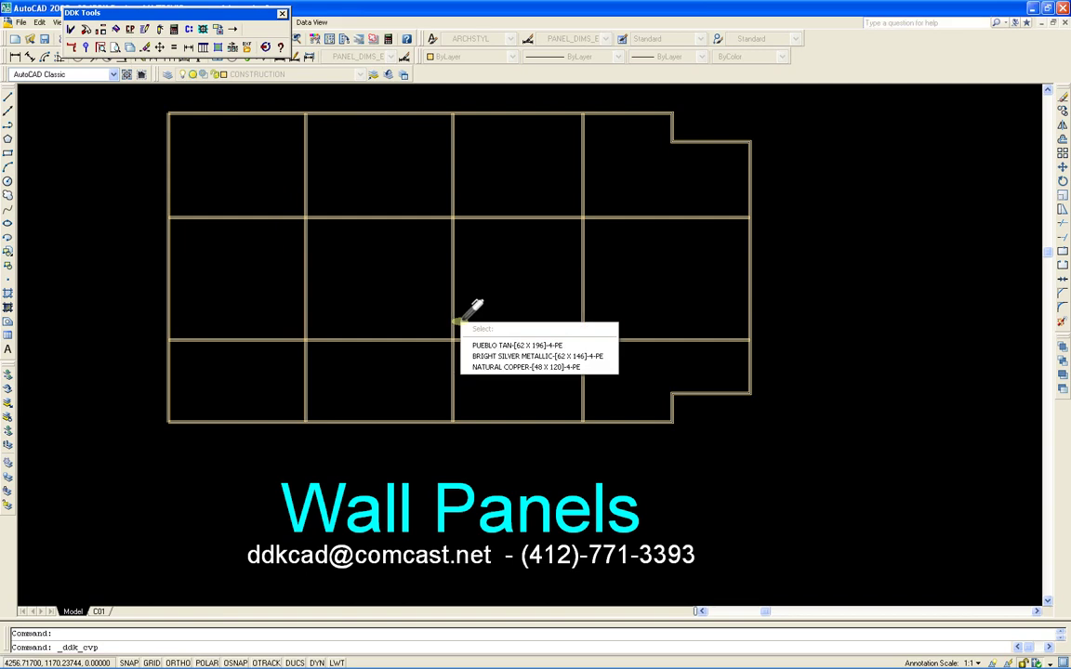
left_click(486, 345)
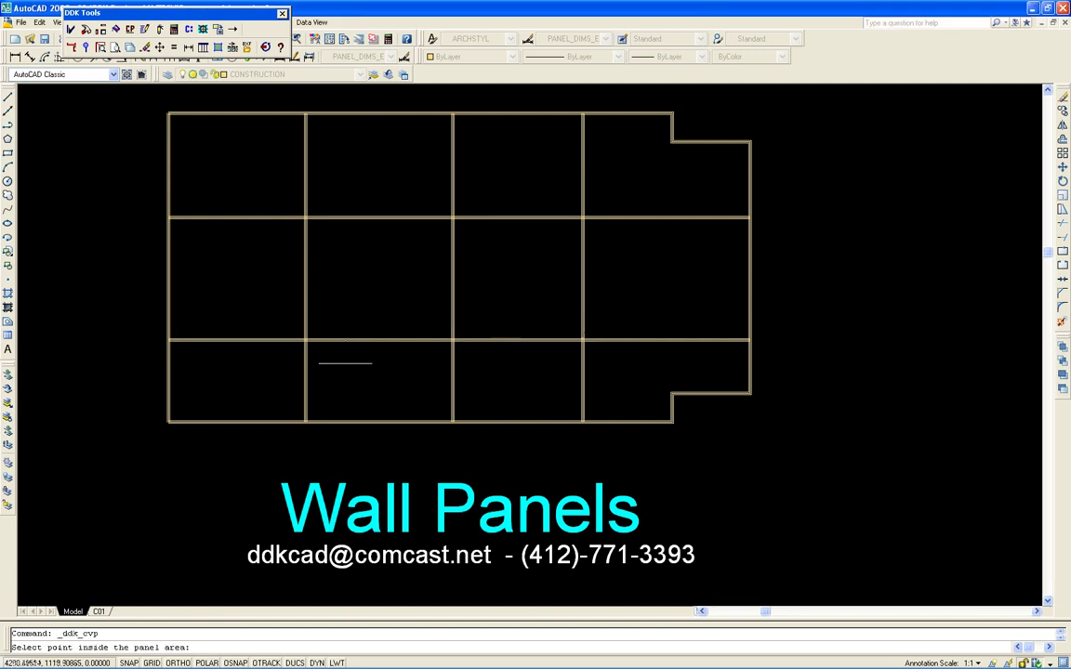
Convert the first two columns of wall areas into panels W01–W06.
left_click(227, 373)
left_click(228, 275)
left_click(214, 154)
left_click(382, 372)
left_click(381, 277)
left_click(346, 156)
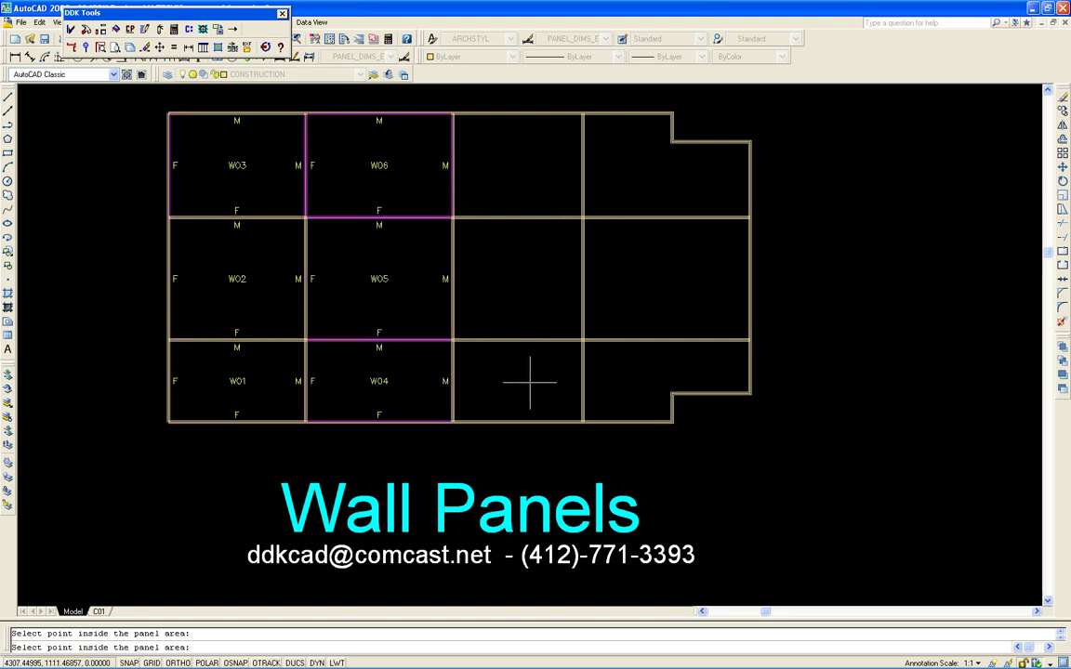
Convert the third and right-hand columns, including the notched areas, into panels W07–W12.
left_click(476, 351)
left_click(481, 253)
left_click(535, 171)
left_click(643, 383)
left_click(638, 291)
left_click(626, 190)
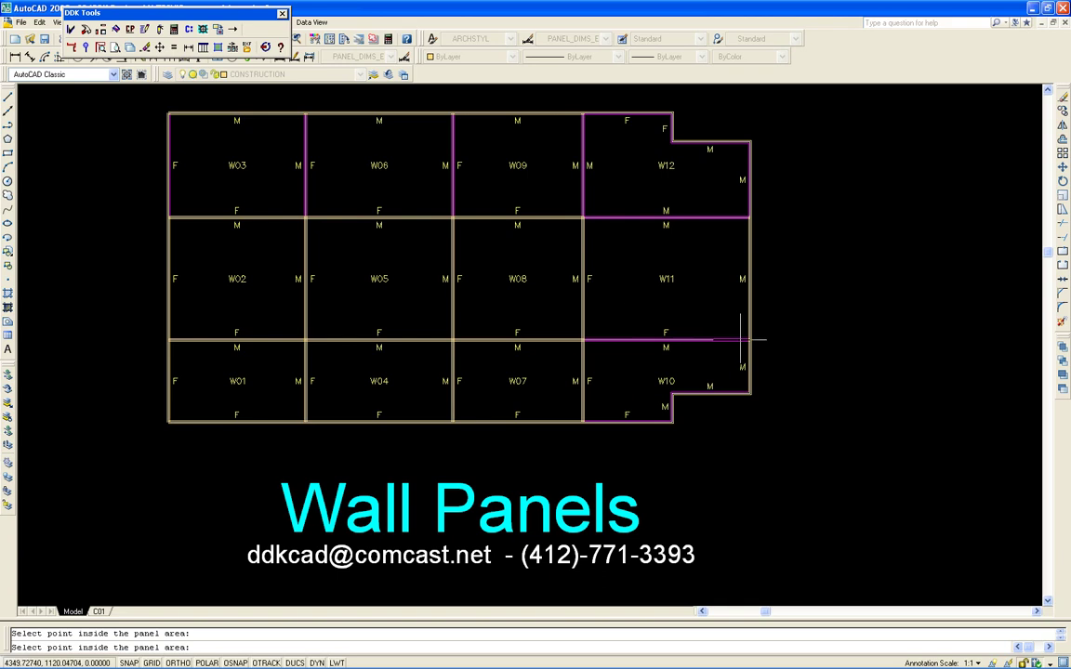
Finish the wall panels and draw a strip rectangle right of the wall grid.
key("Return")
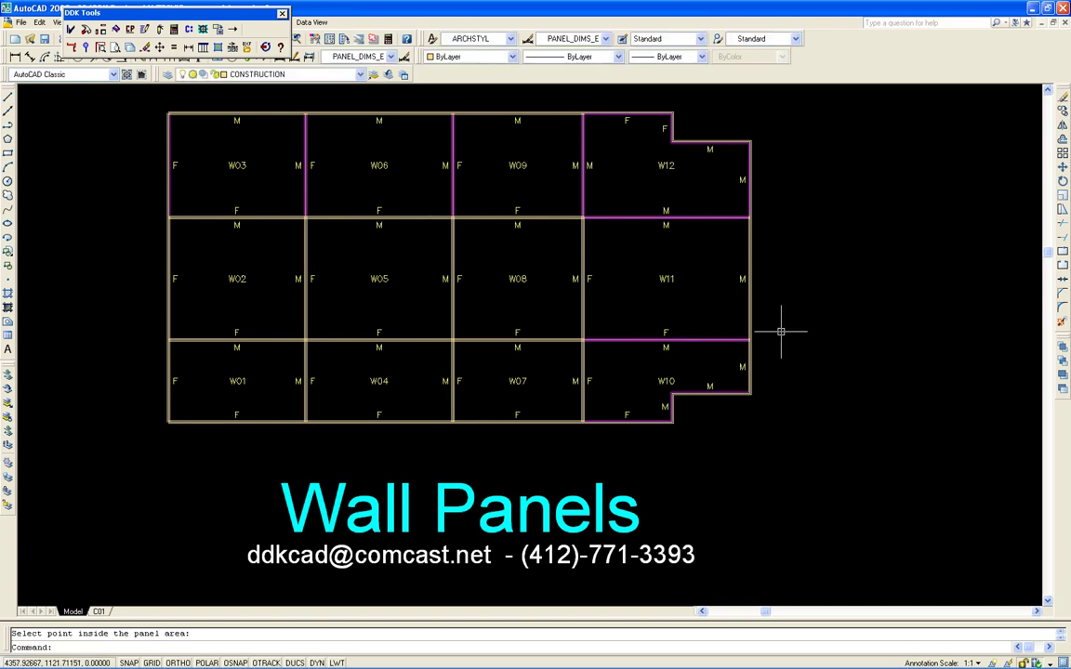
left_click(7, 153)
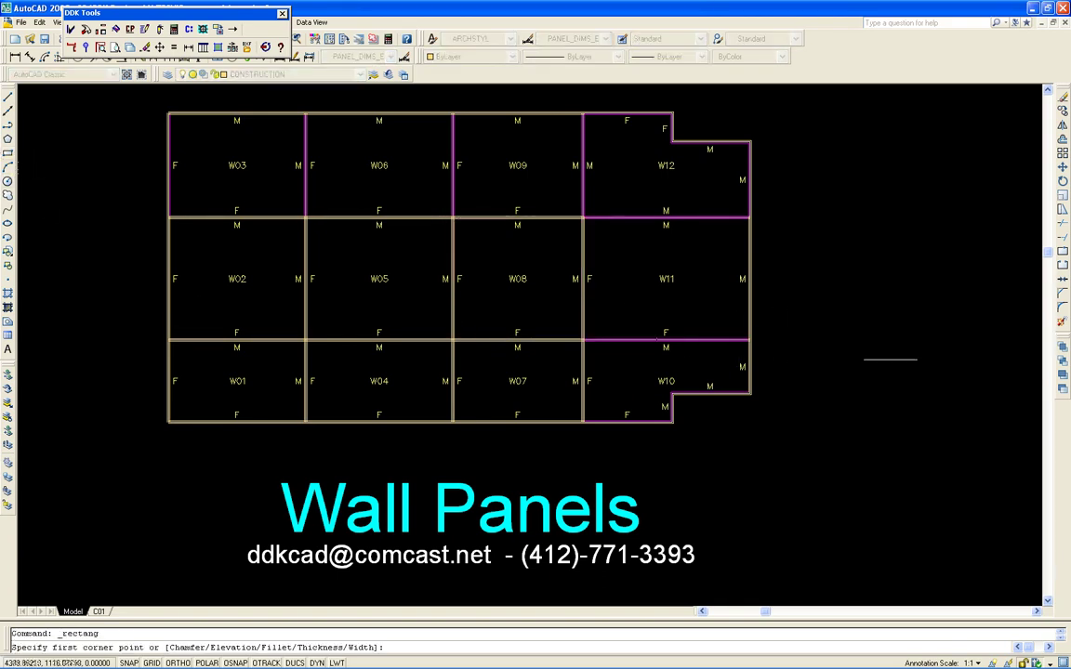
left_click(788, 346)
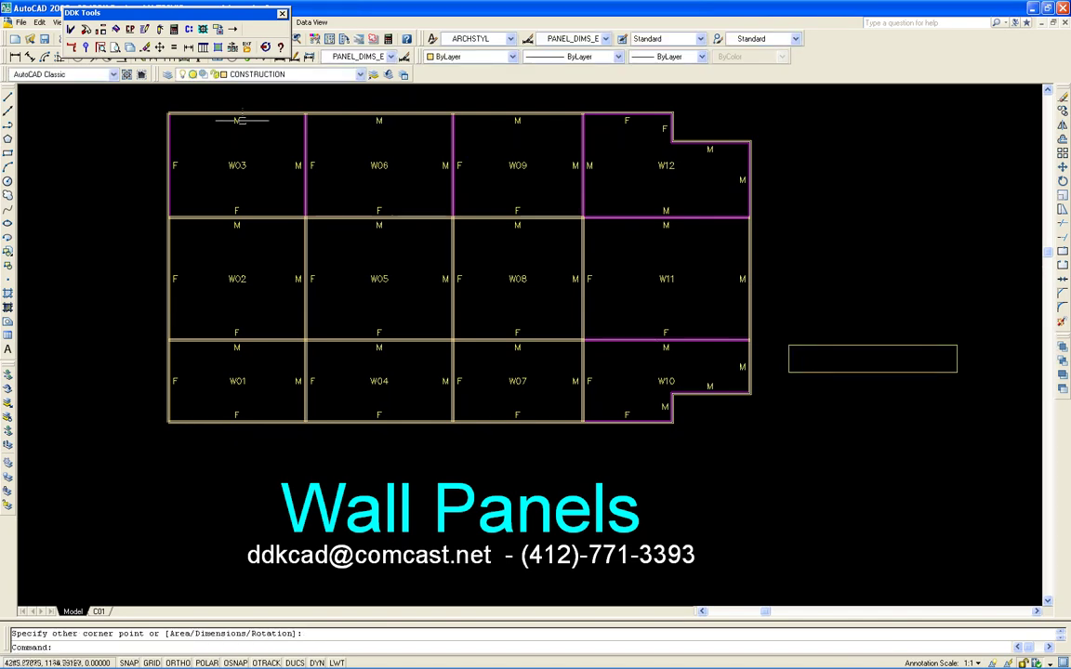
Convert the strip rectangle from its polyline into panel W13 with a chosen finish.
left_click_drag(144, 29, 200, 59)
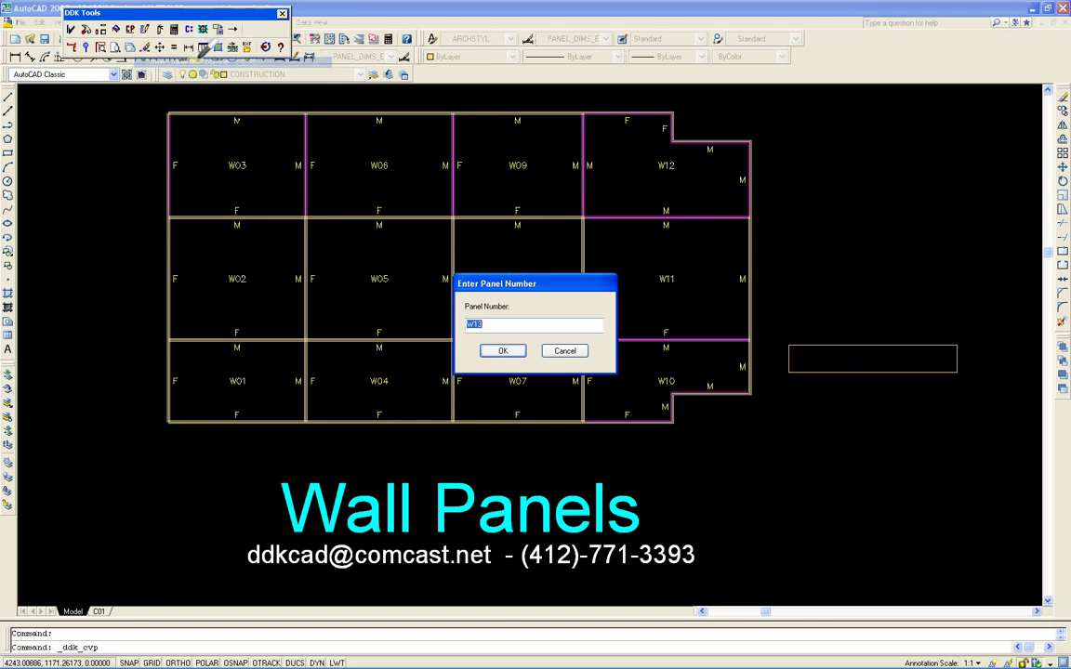
left_click(502, 350)
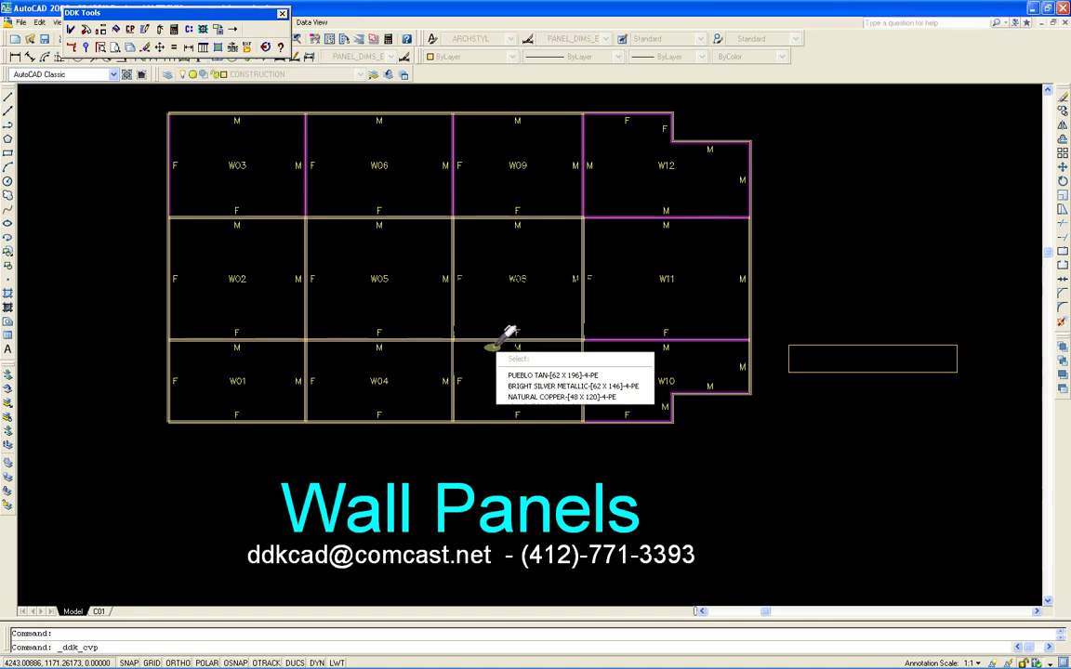
left_click(544, 375)
left_click(883, 371)
key("Return")
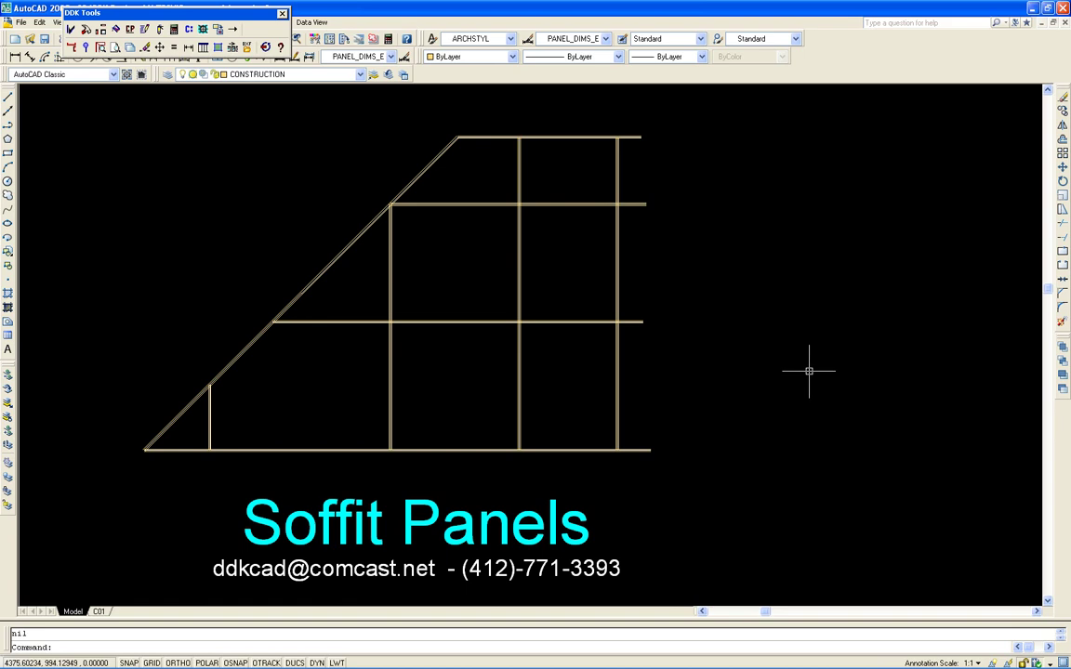
Start boundary panel conversion with the s prefix and a chosen soffit finish.
left_click(131, 29)
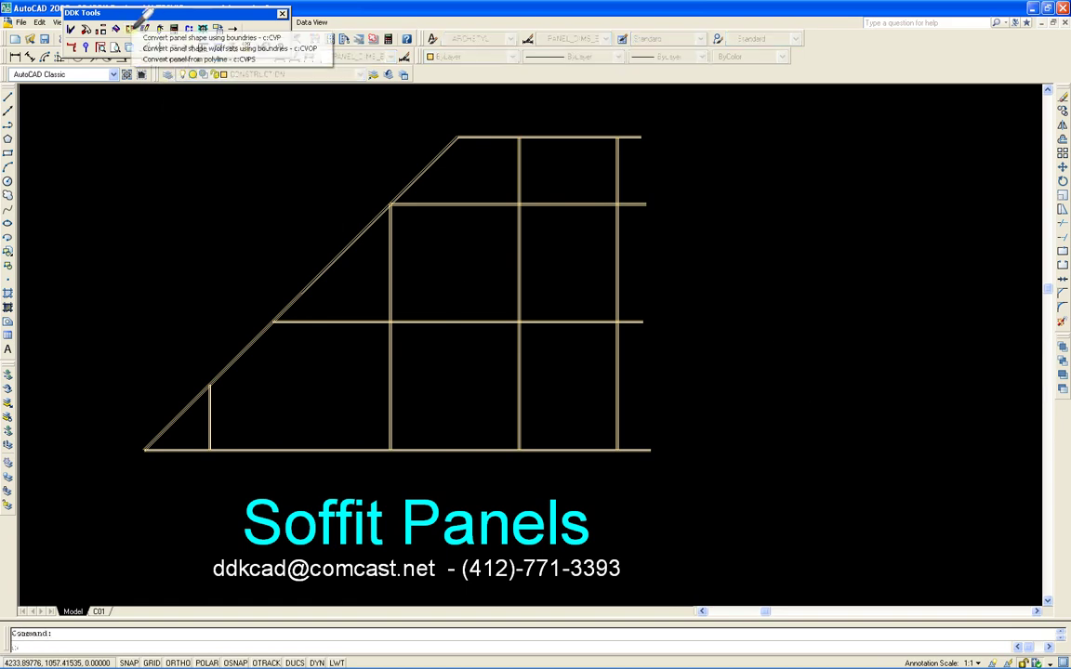
left_click(212, 37)
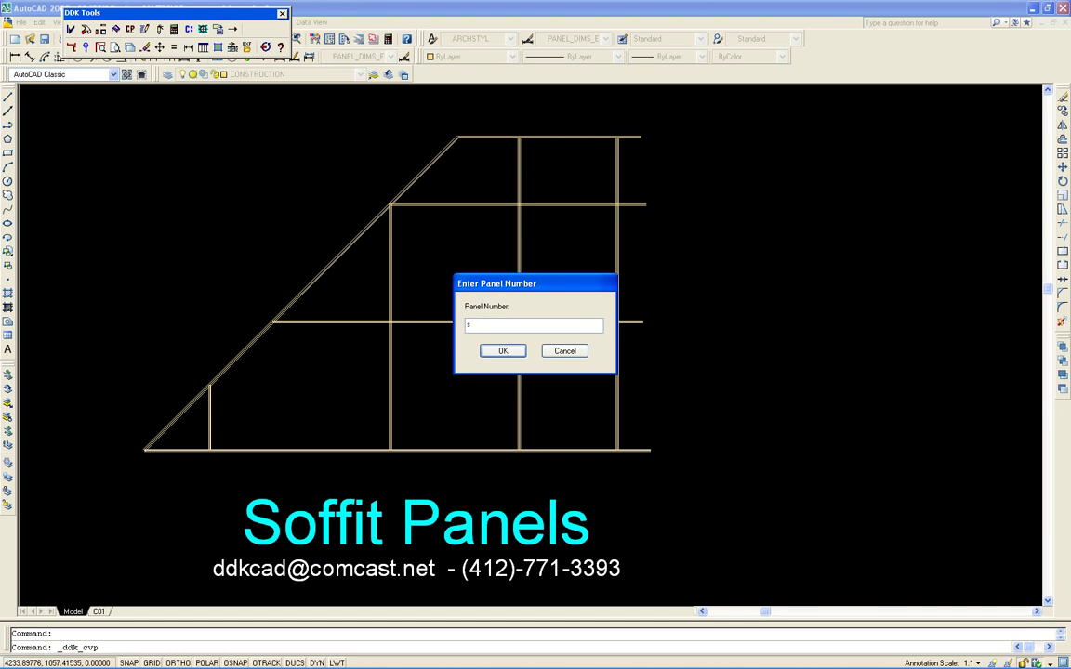
left_click(492, 350)
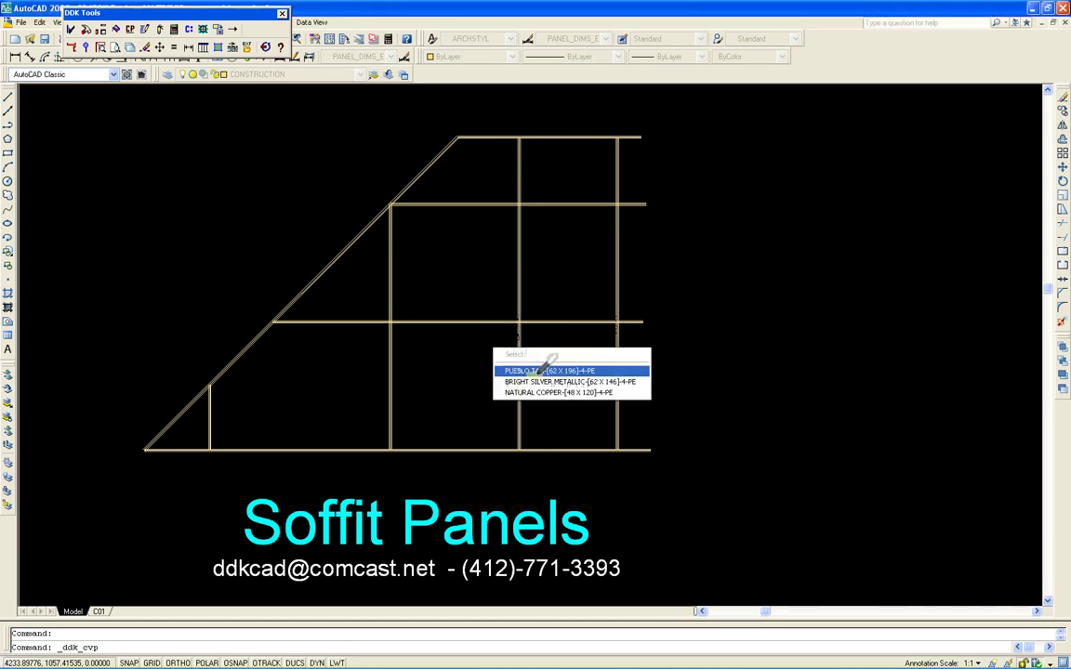
left_click(540, 381)
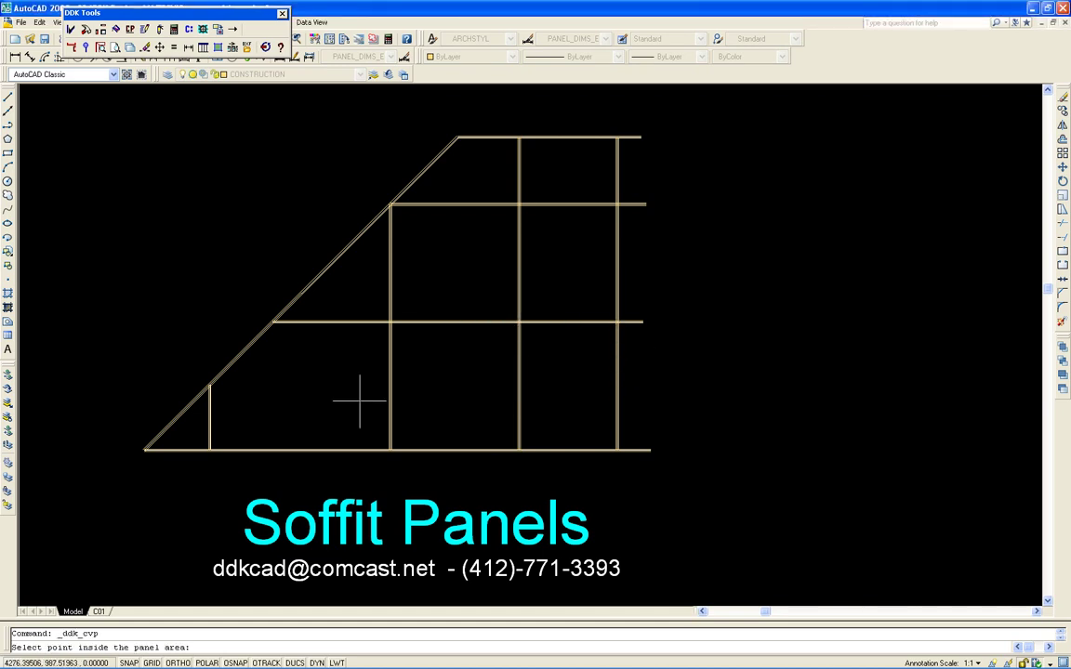
Convert the nine soffit areas of the sloped grid into panels S01–S09.
left_click(189, 432)
left_click(279, 381)
left_click(368, 240)
left_click(437, 182)
left_click(414, 240)
left_click(466, 371)
left_click(558, 376)
left_click(562, 167)
left_click(567, 260)
key("Return")
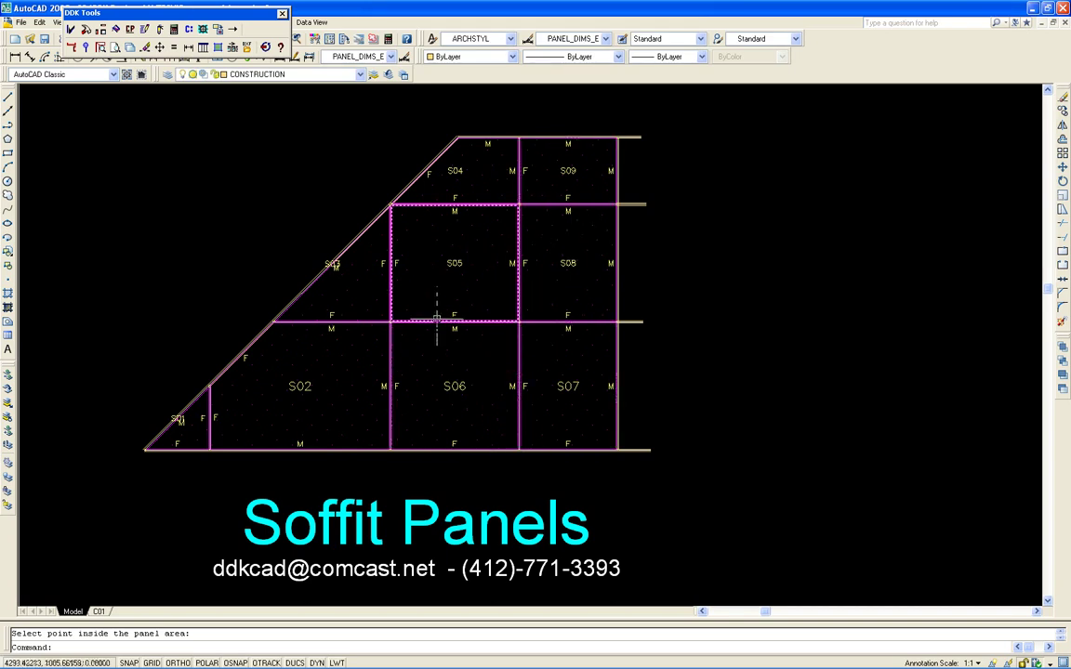
Draw every panel in the Standard list as a dimensioned flat panel.
left_click(230, 38)
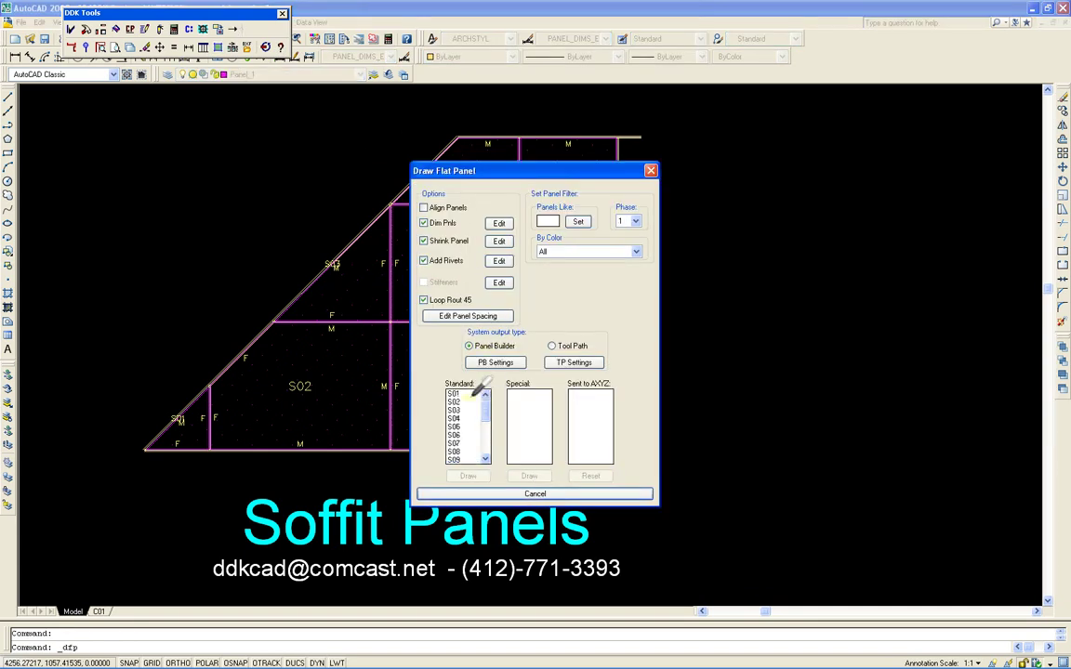
left_click_drag(475, 393, 470, 462)
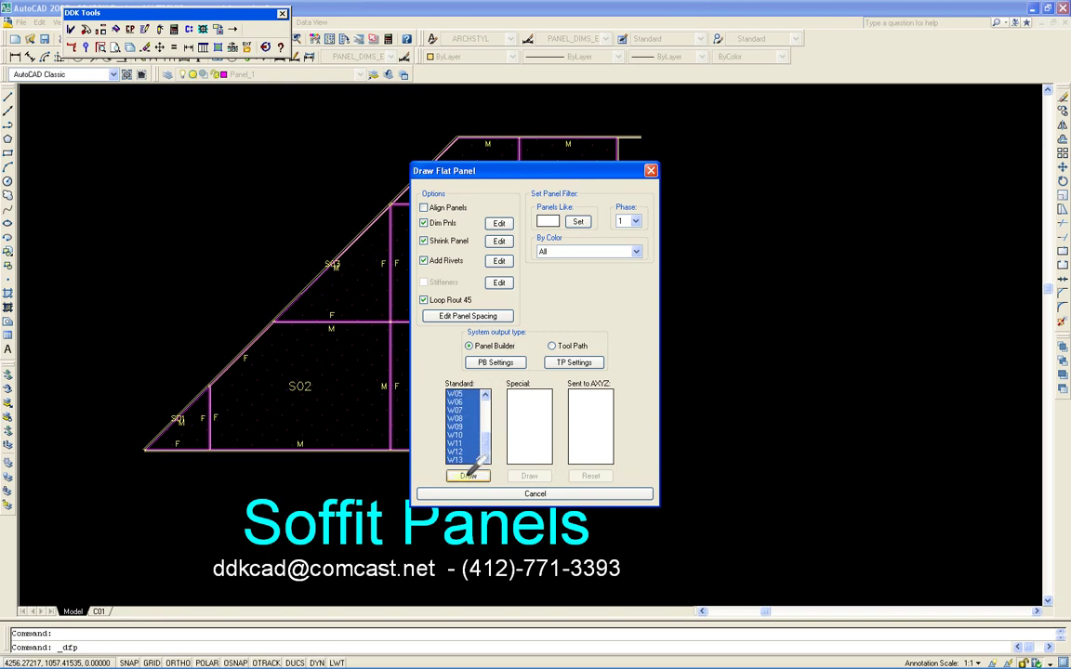
left_click(468, 475)
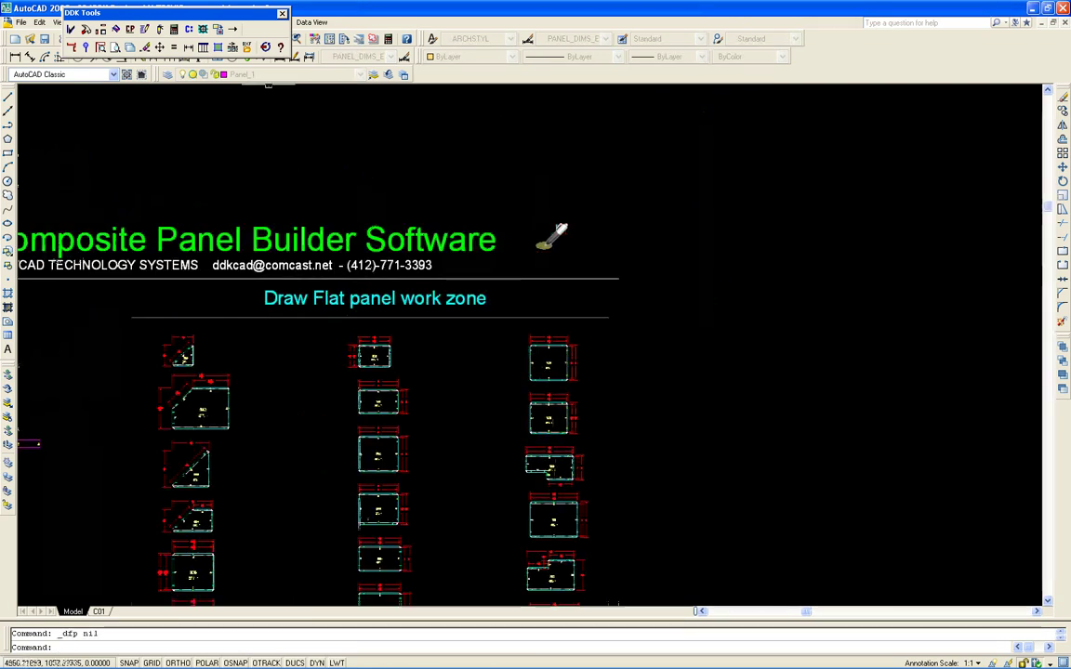
scroll(167, 411, "up", 5)
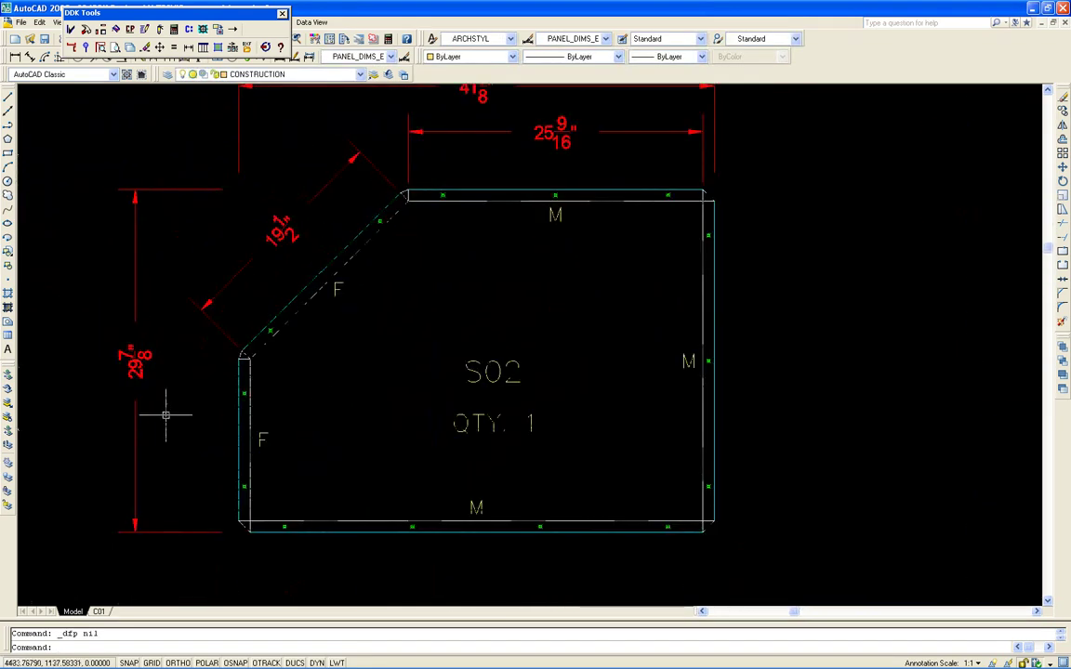
middle_click_drag(205, 384, 172, 442)
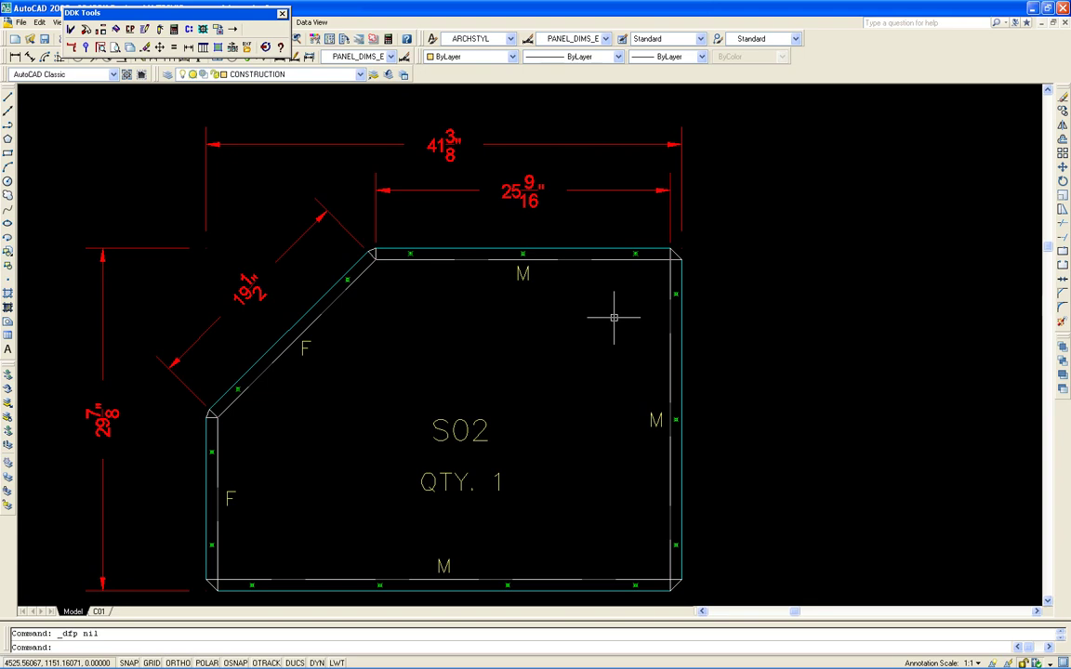
scroll(521, 372, "down", 6)
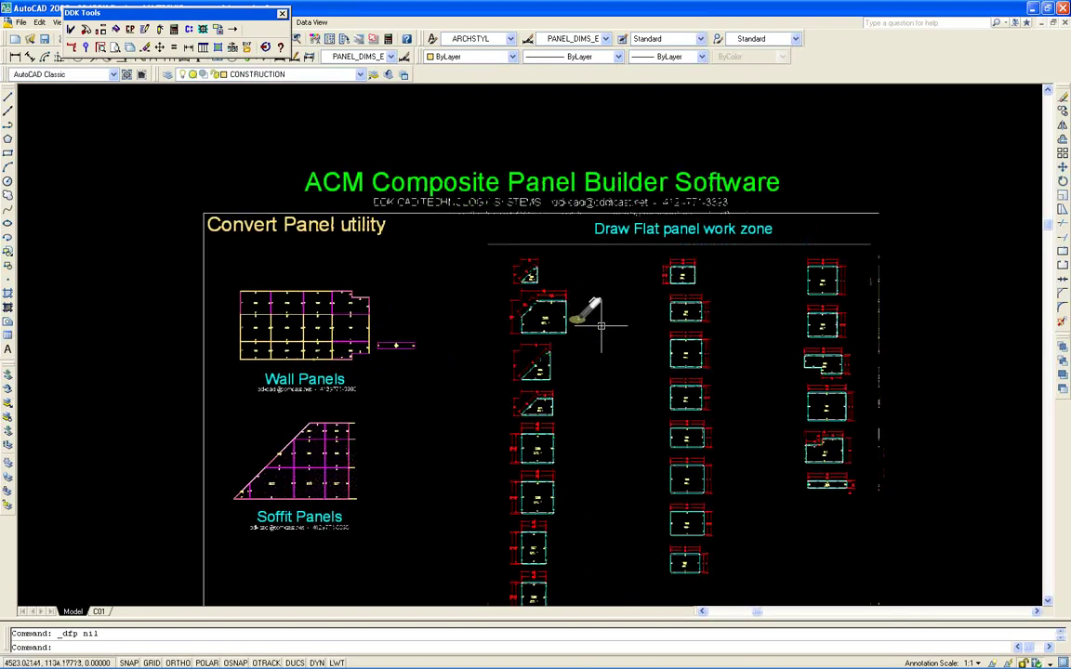
Select all the flat panels in the work zone for staging.
middle_click_drag(573, 306, 503, 223)
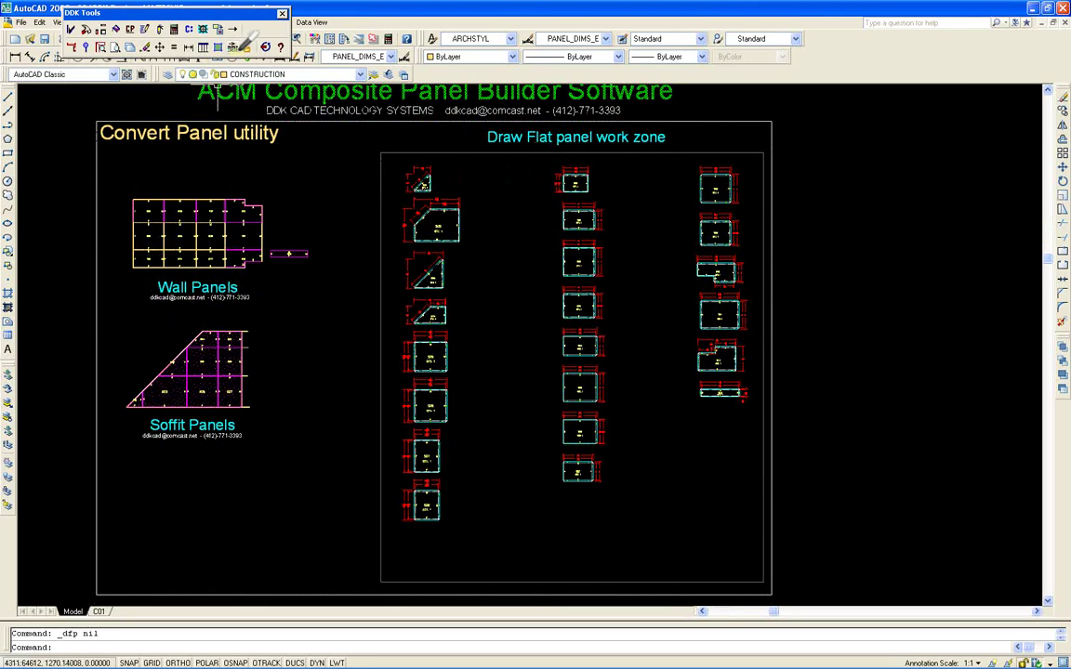
left_click(233, 44)
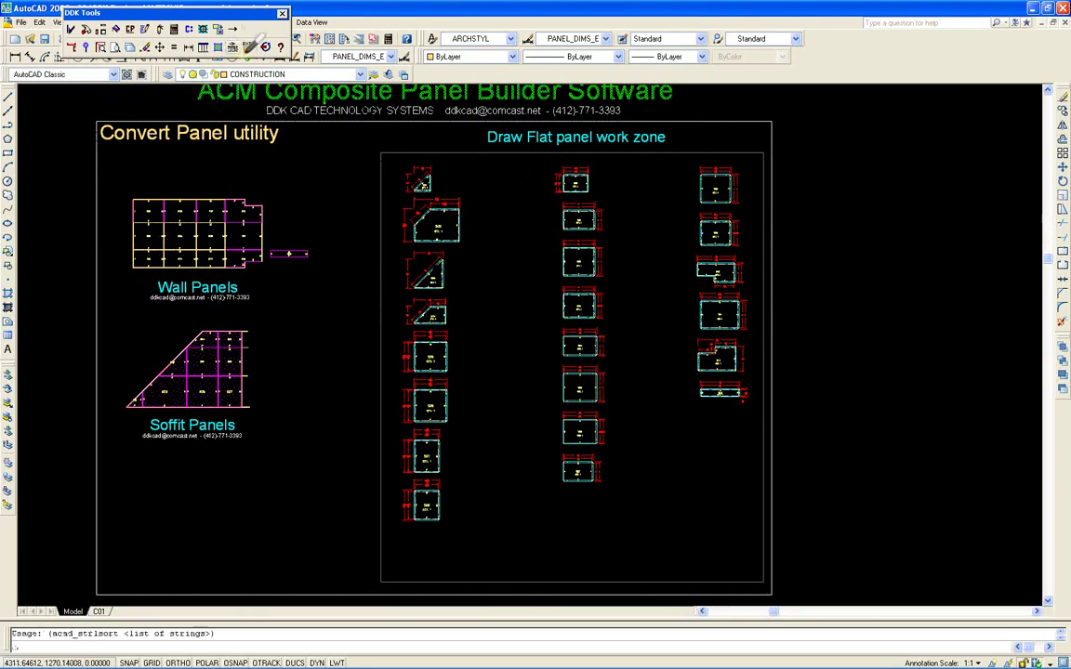
left_click(782, 498)
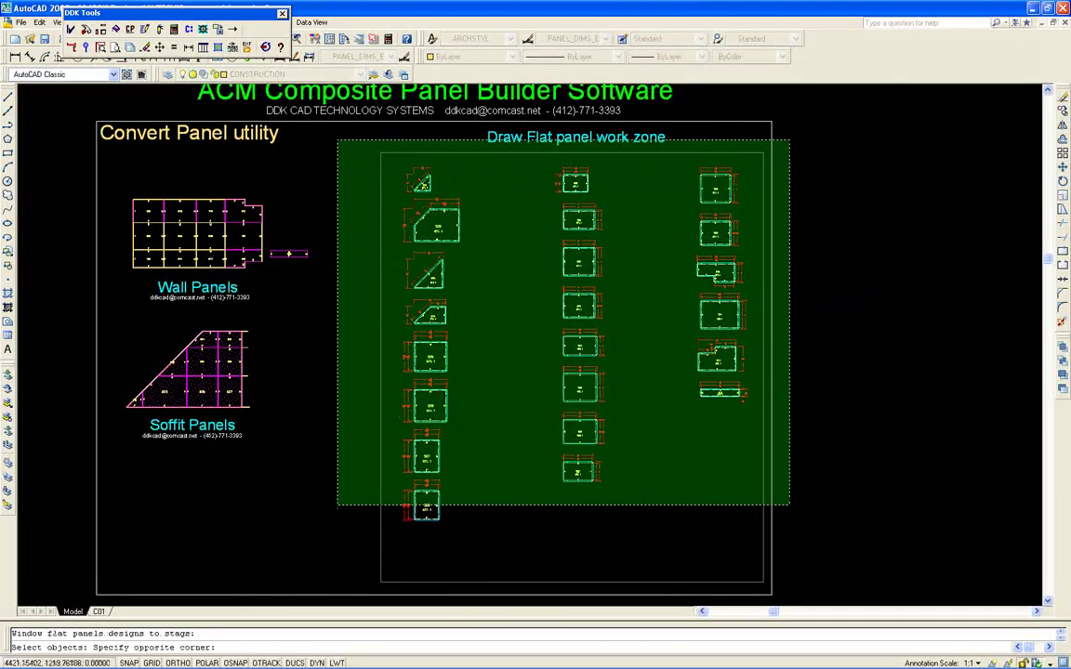
left_click(336, 155)
left_click(490, 543)
left_click(360, 459)
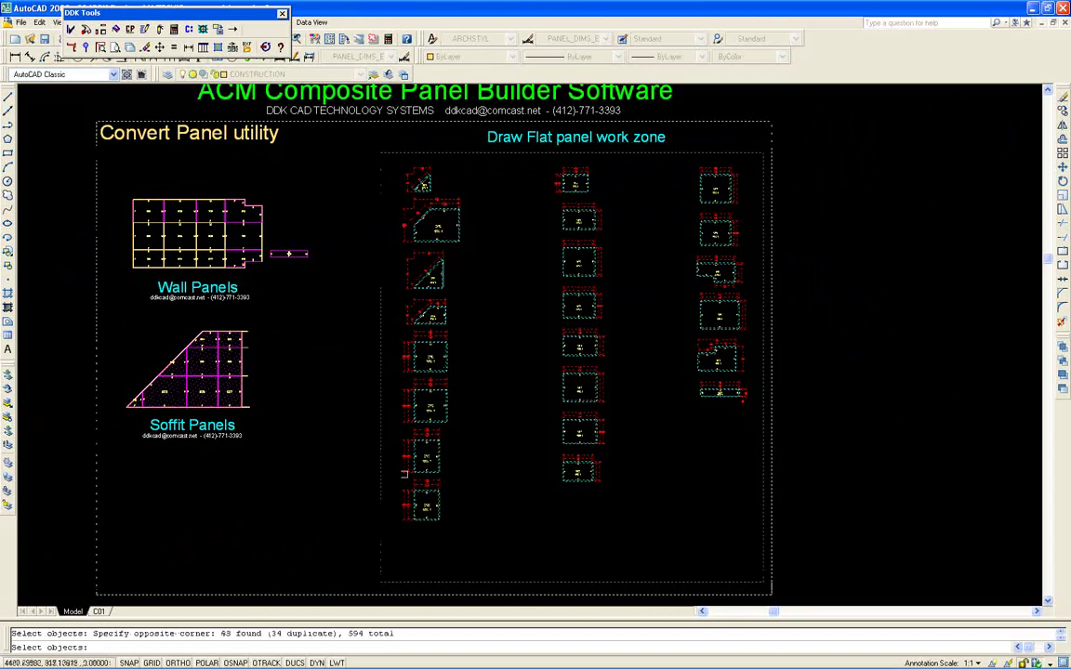
key("Return")
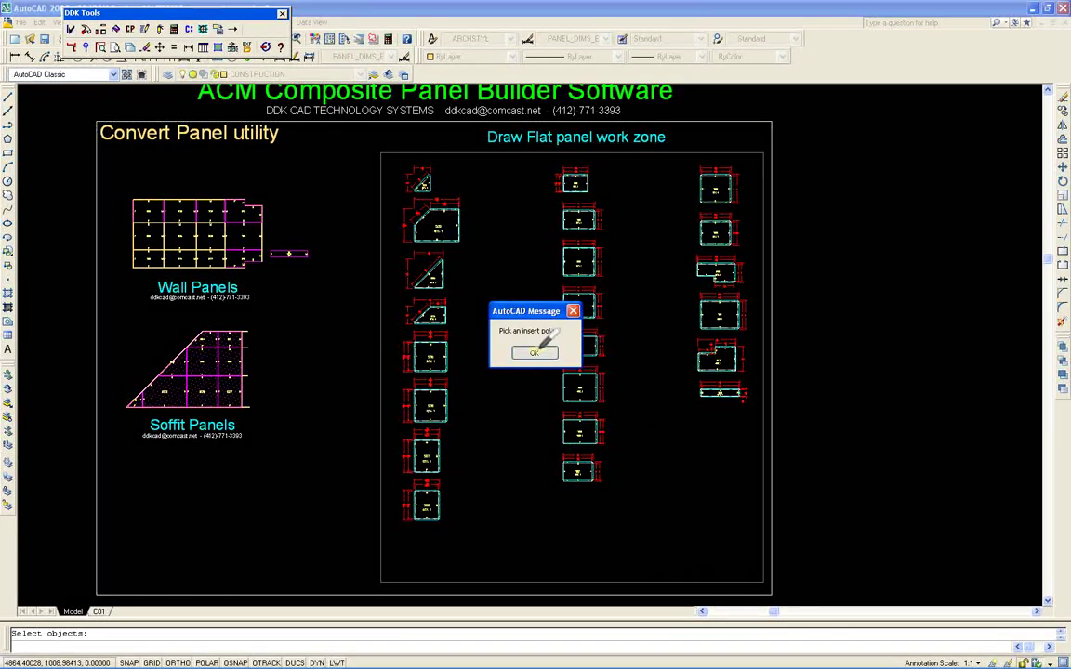
left_click(535, 352)
Place the staged panels at the PANEL ROW PT in rows W01–W13 and S01–S09.
middle_click_drag(645, 354, 477, 409)
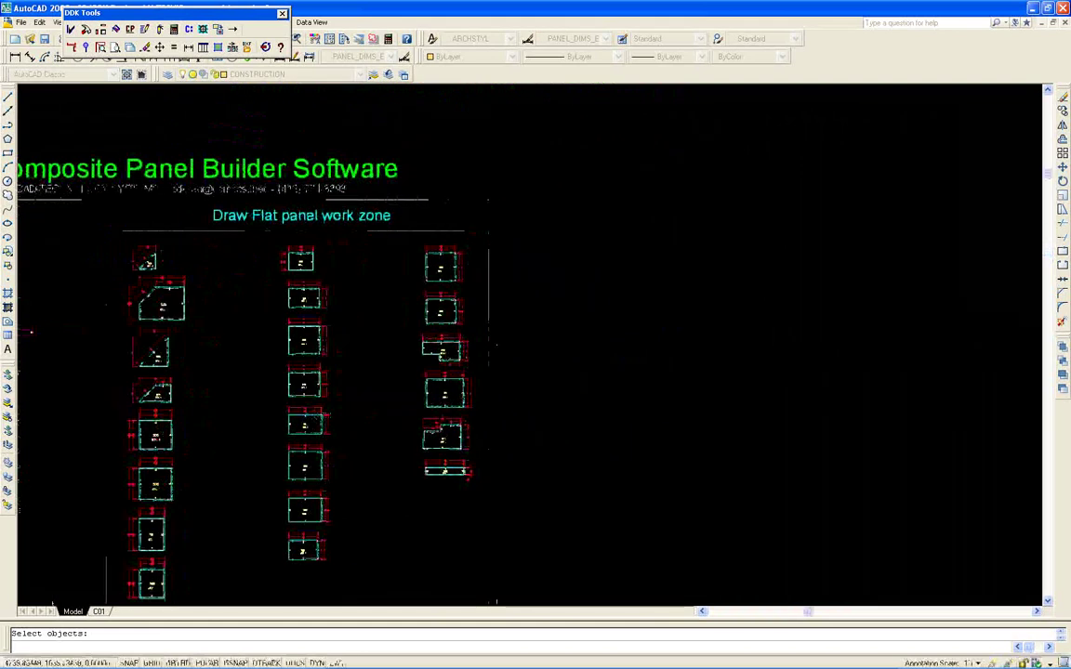
scroll(311, 426, "down", 3)
mouse_move(549, 351)
middle_mouse_down()
mouse_move(467, 418)
mouse_move(270, 406)
middle_mouse_up()
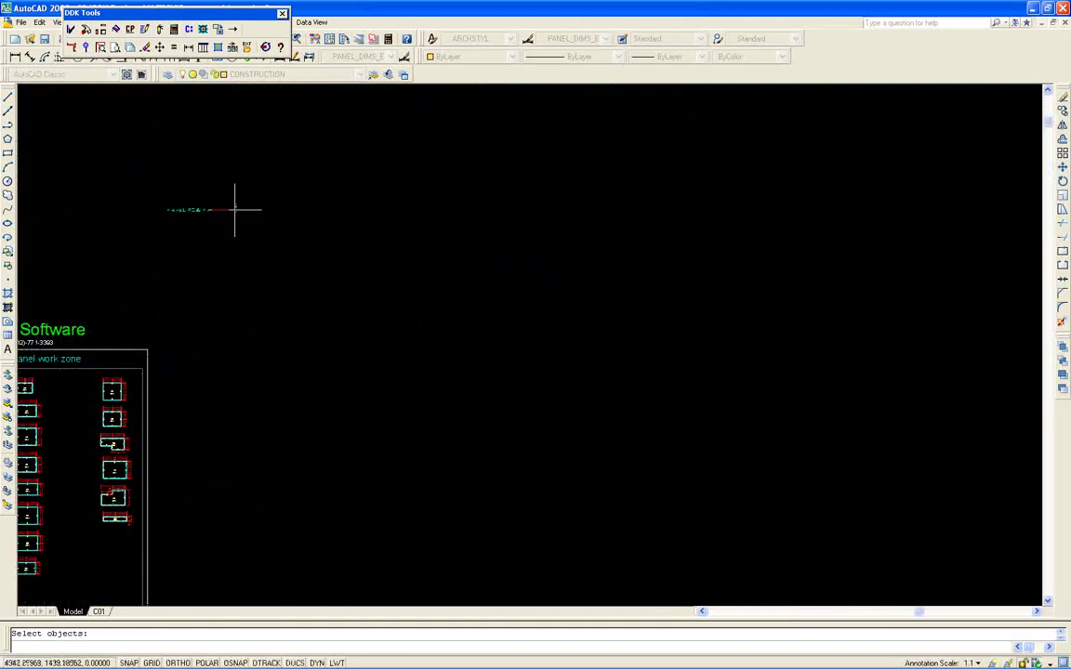
left_click(226, 210)
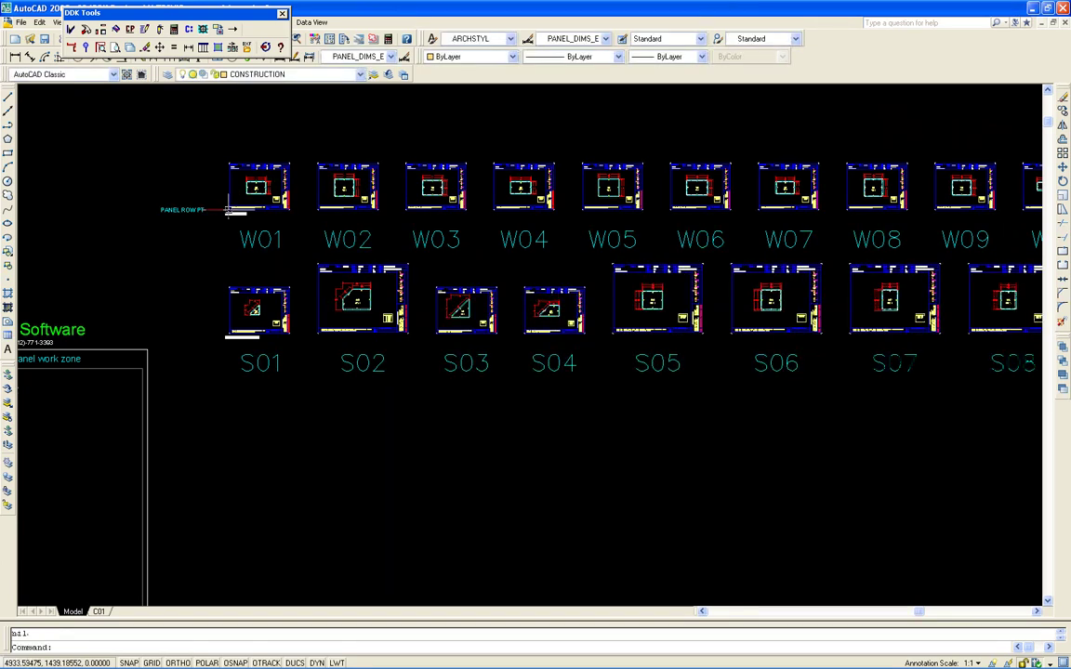
scroll(230, 210, "down", 4)
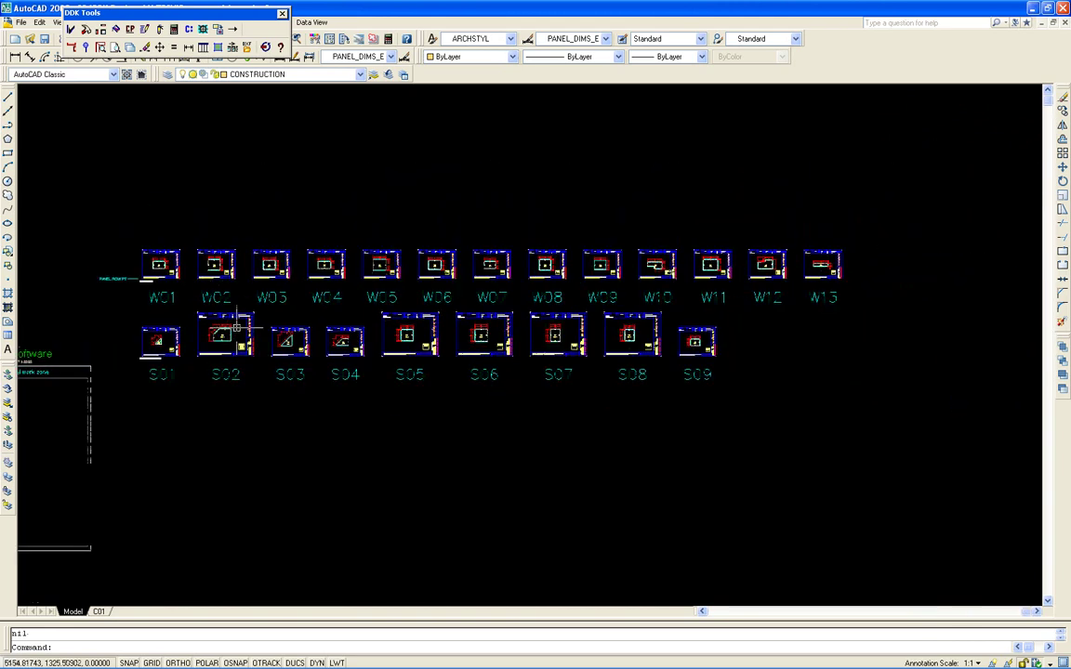
middle_click_drag(237, 328, 278, 352)
scroll(177, 223, "up", 8)
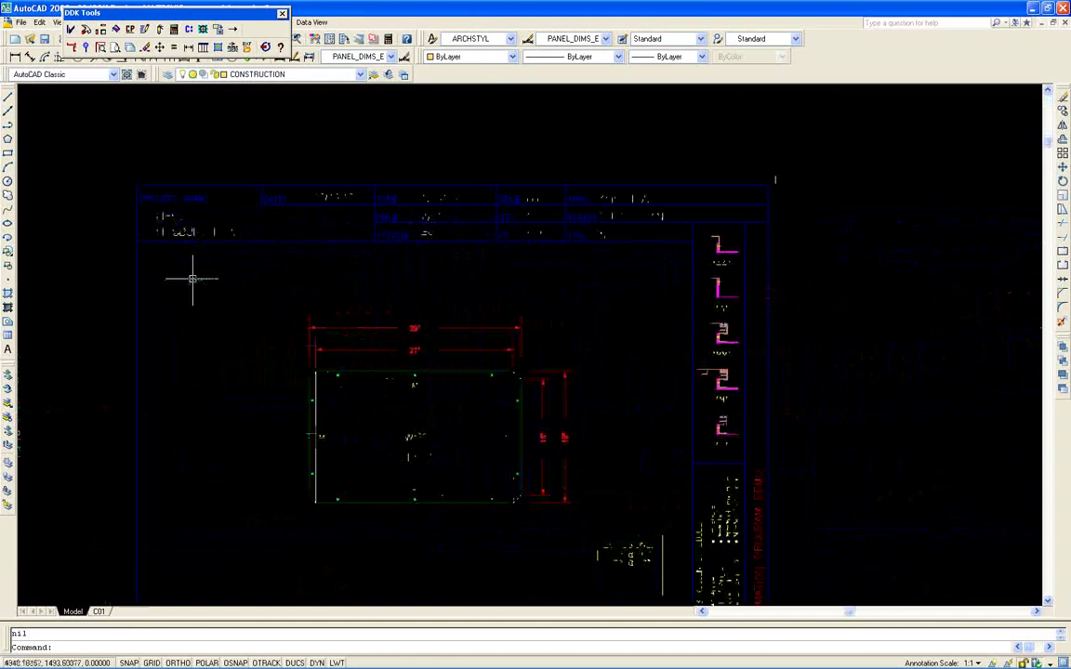
middle_click_drag(192, 279, 188, 218)
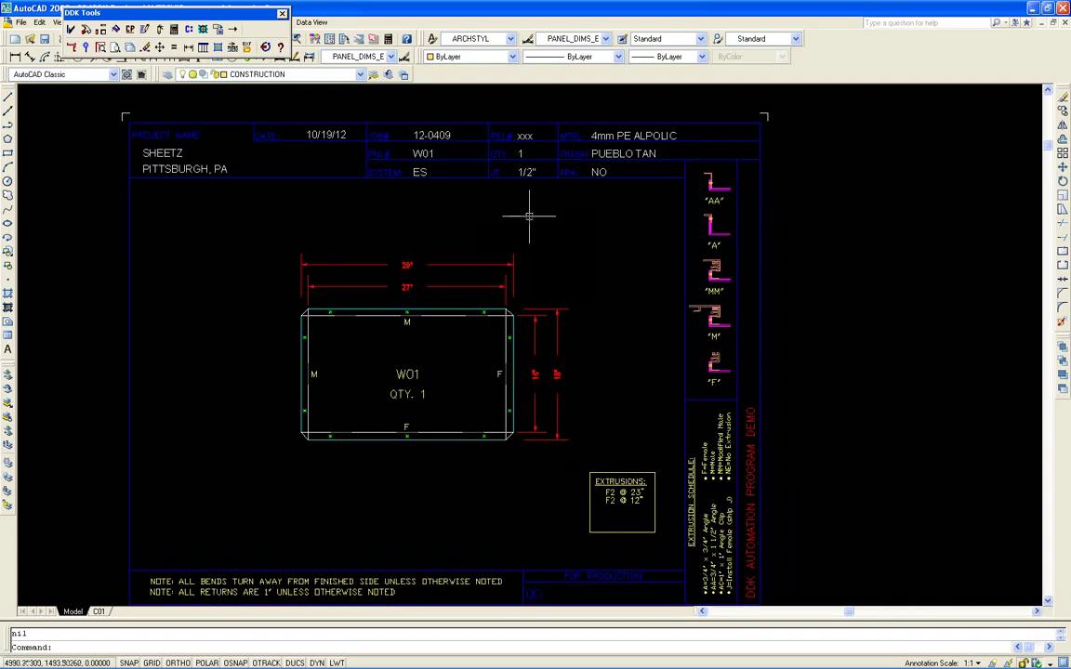
scroll(529, 218, "down", 6)
mouse_move(543, 221)
middle_mouse_down()
mouse_move(306, 220)
mouse_move(263, 244)
middle_mouse_up()
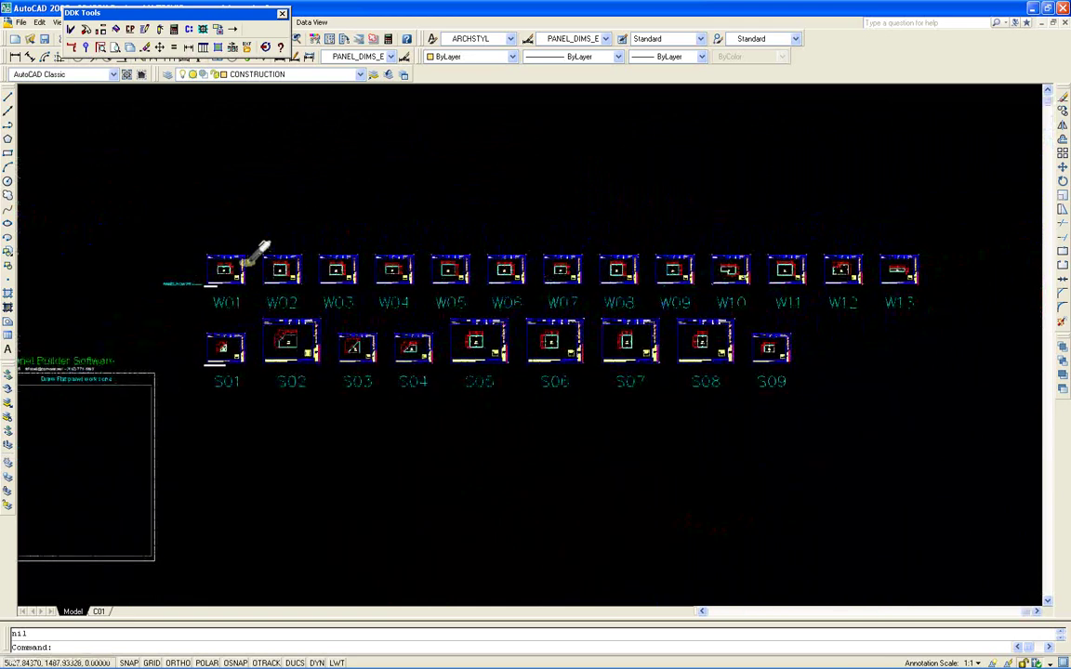
Assign release number 1 to the W panel row with PART DWG - Set release.
left_click(194, 29)
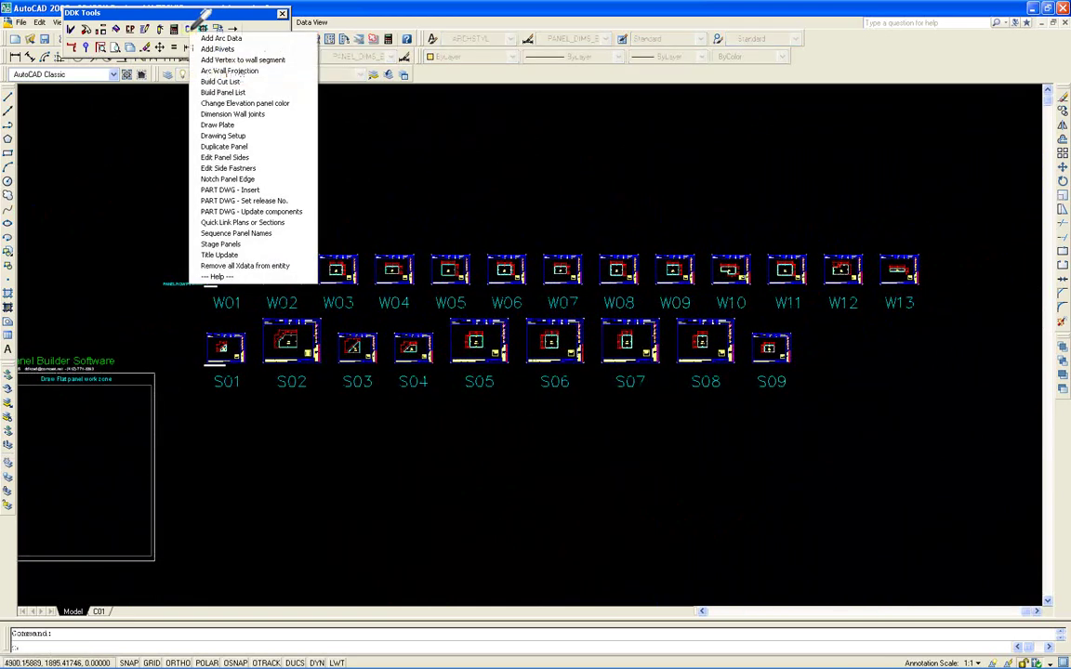
left_click(270, 201)
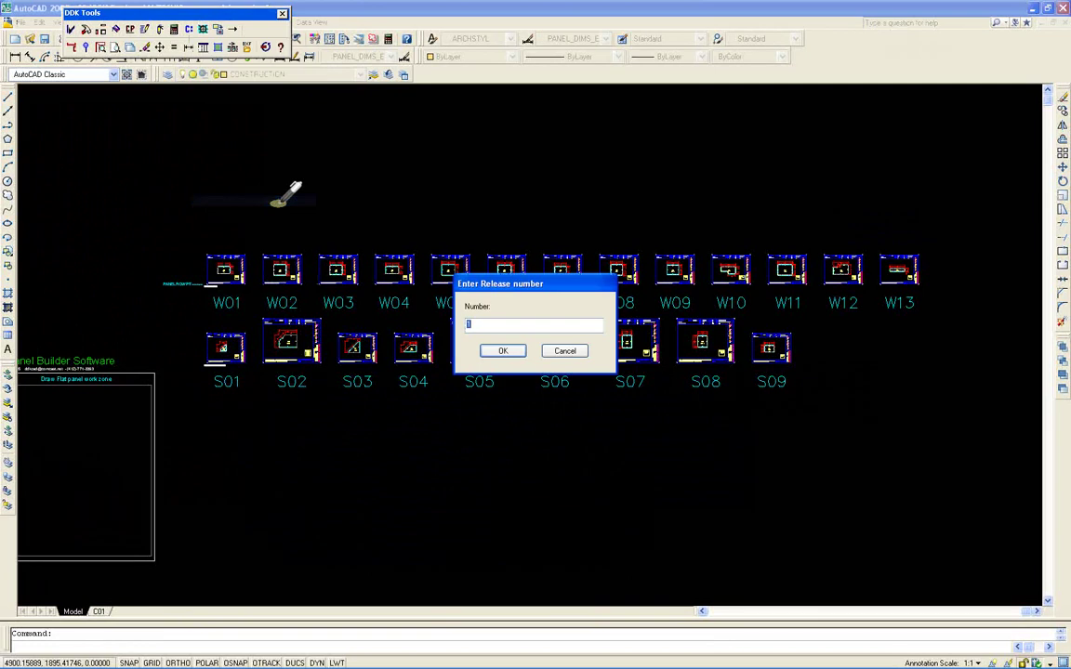
left_click(490, 346)
left_click(956, 261)
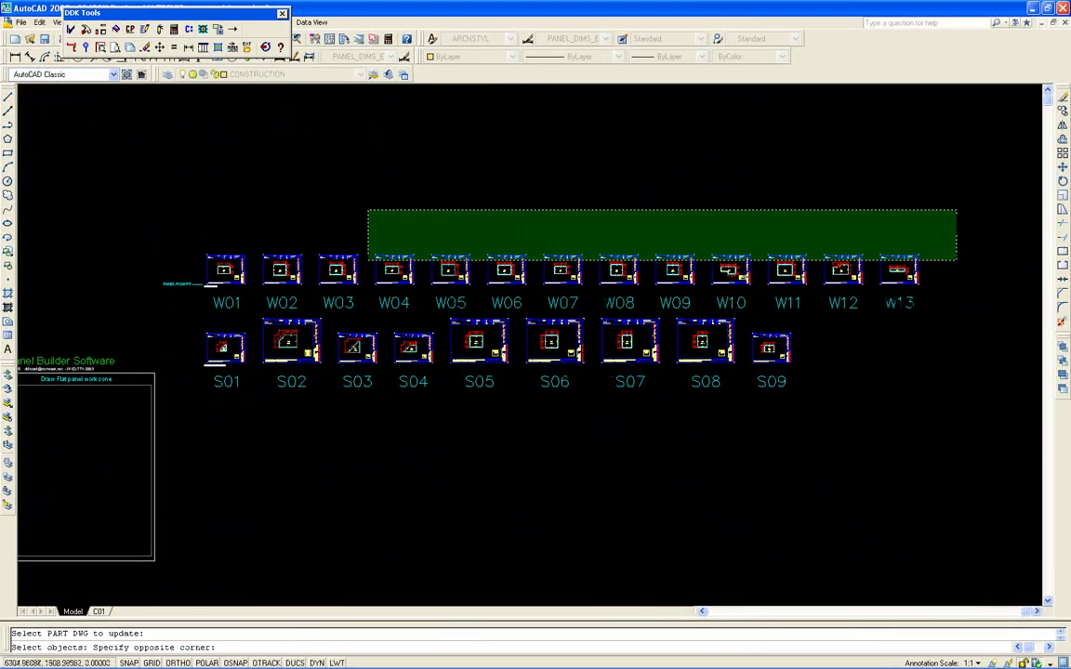
left_click(202, 198)
key("Return")
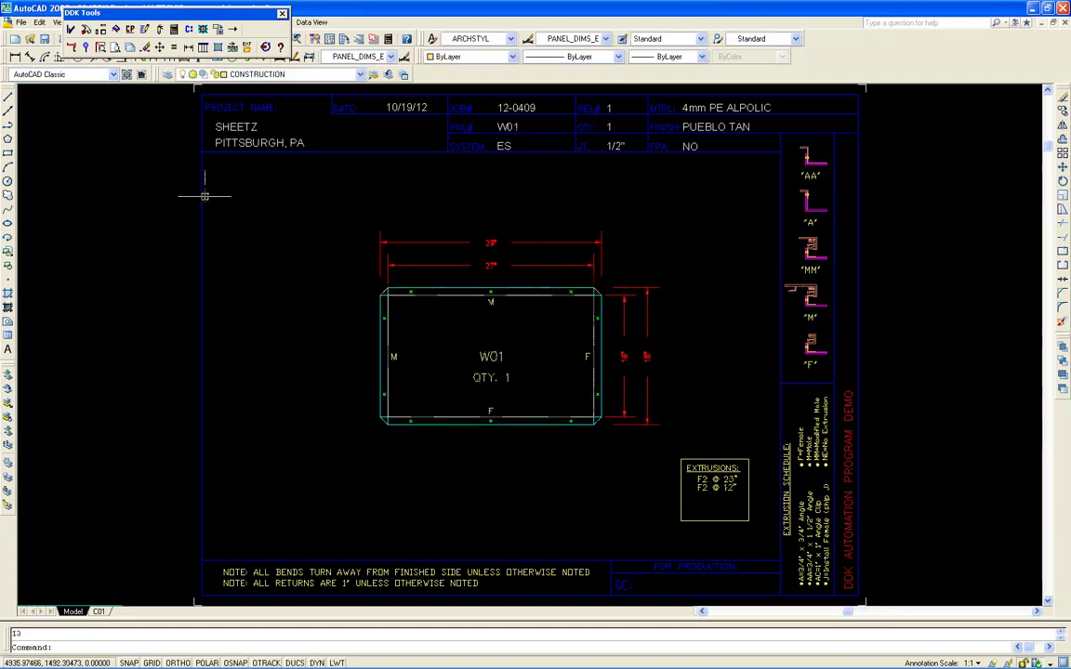
scroll(286, 210, "down", 5)
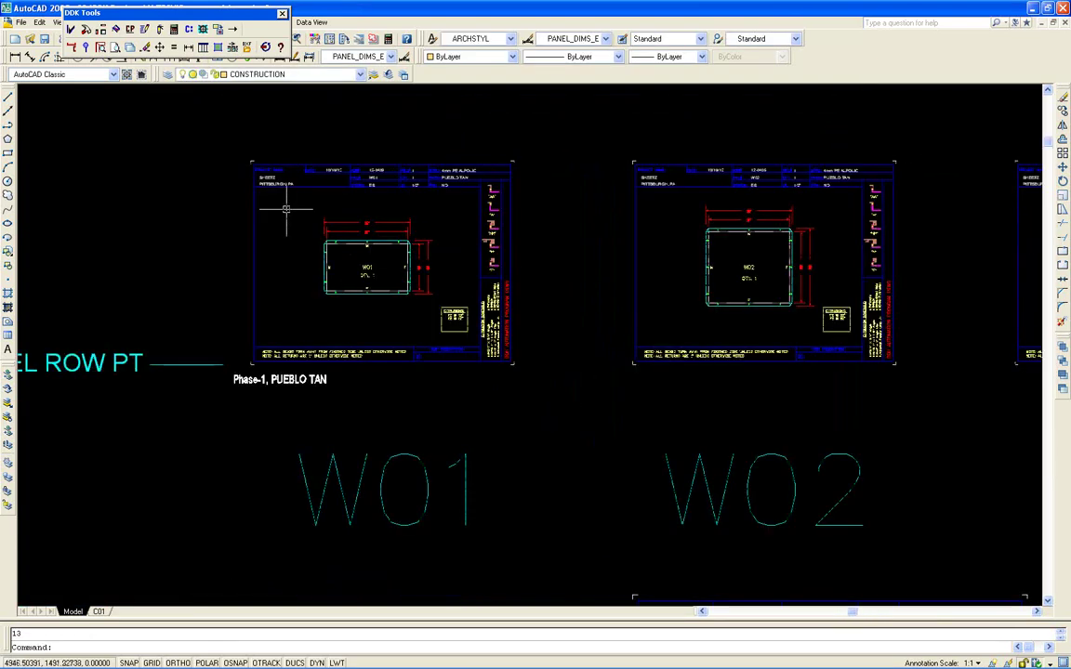
scroll(288, 214, "down", 4)
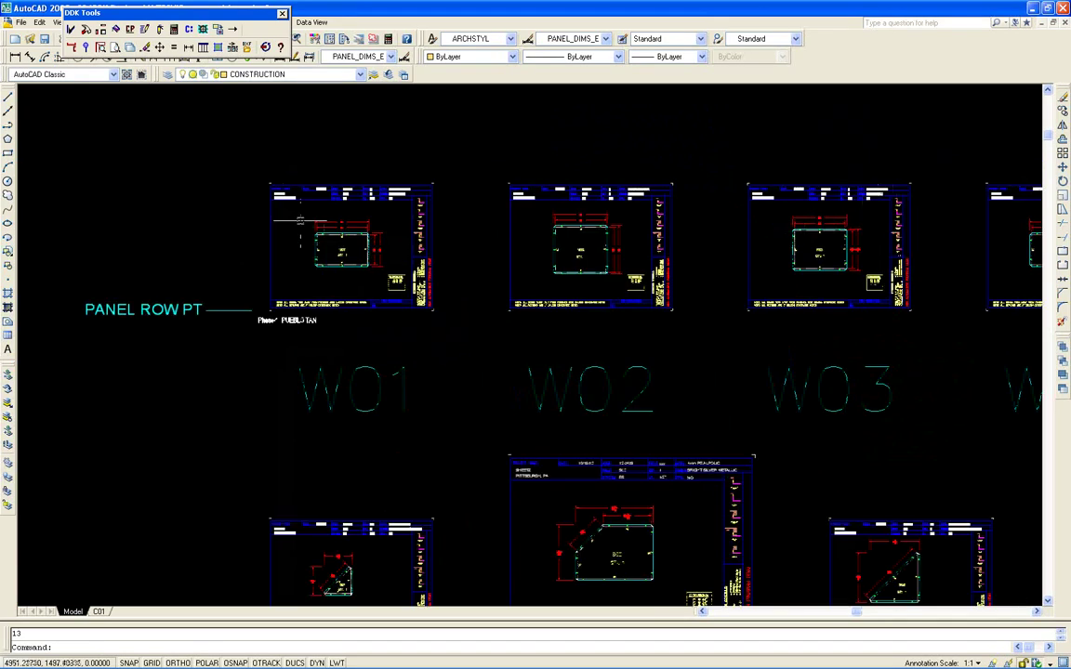
scroll(297, 221, "down", 5)
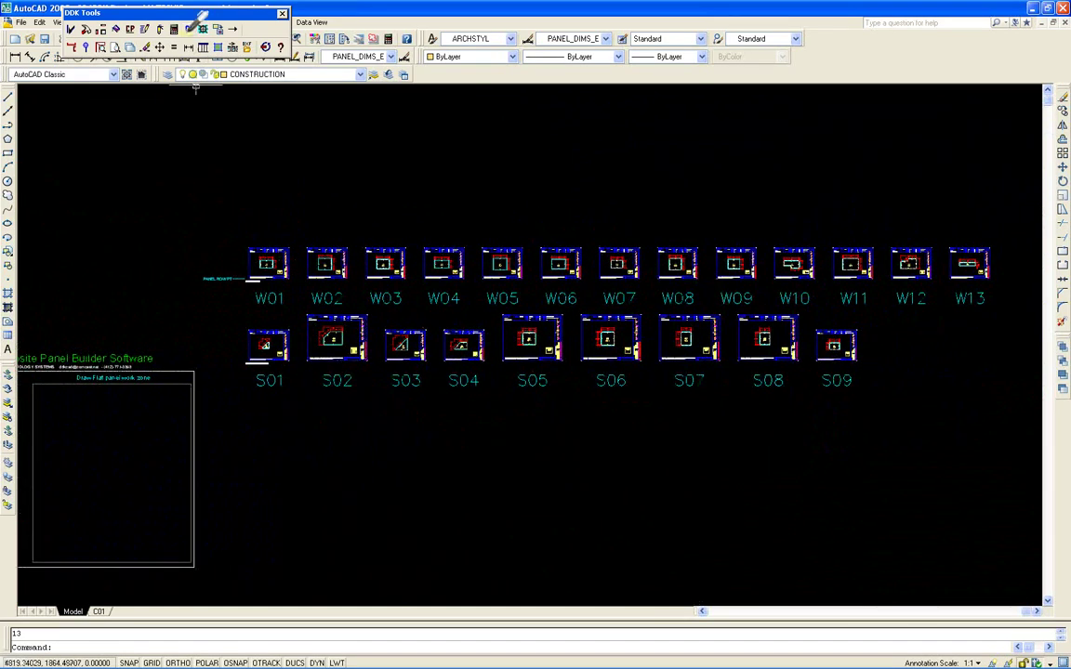
Assign release number 2 to the S panel row.
left_click(190, 29)
left_click(251, 199)
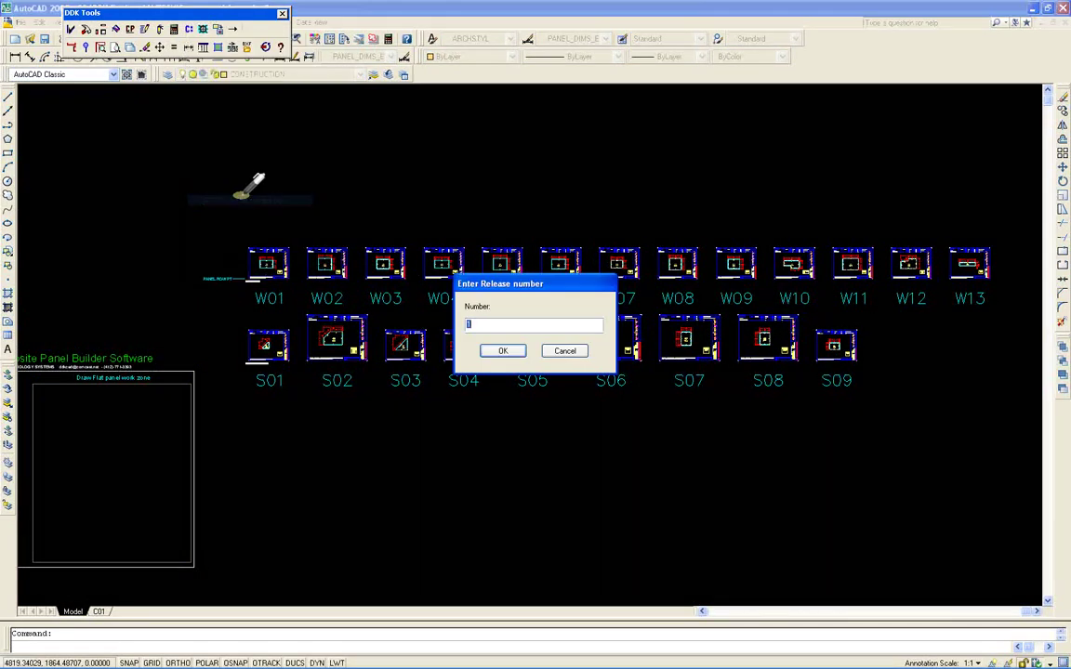
type("2")
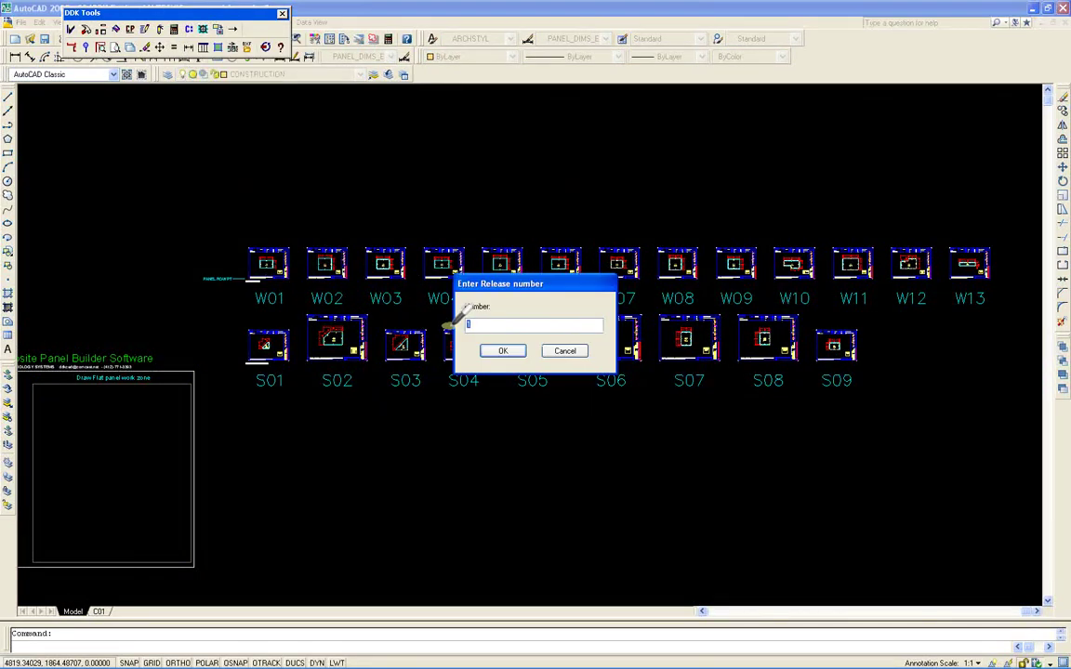
left_click(502, 349)
left_click(807, 342)
left_click(202, 298)
key("Return")
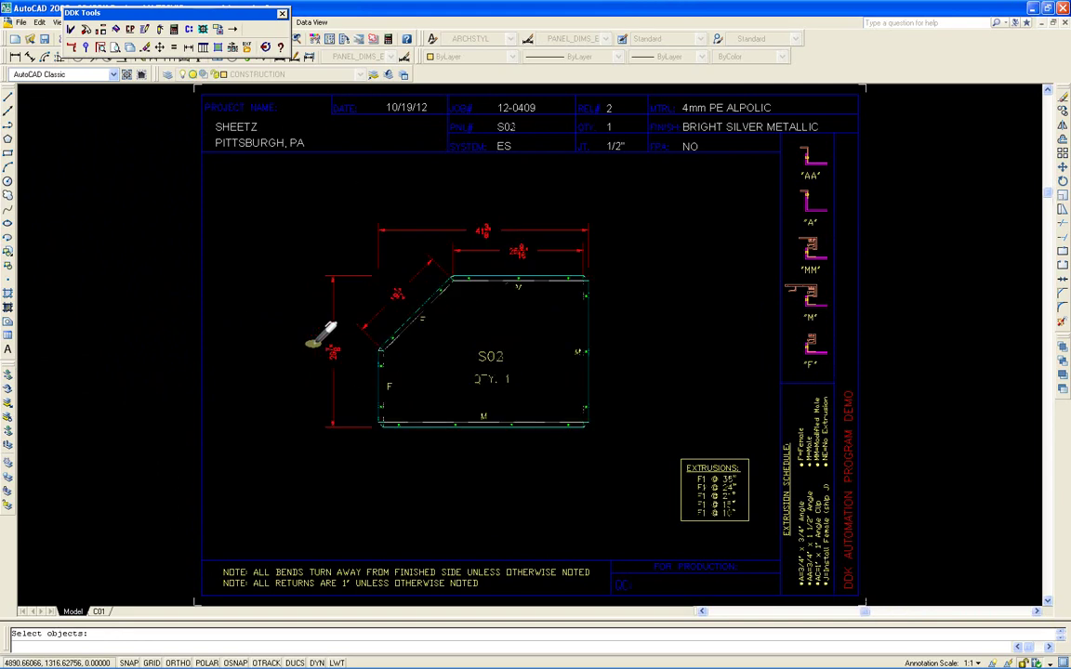
scroll(316, 345, "down", 10)
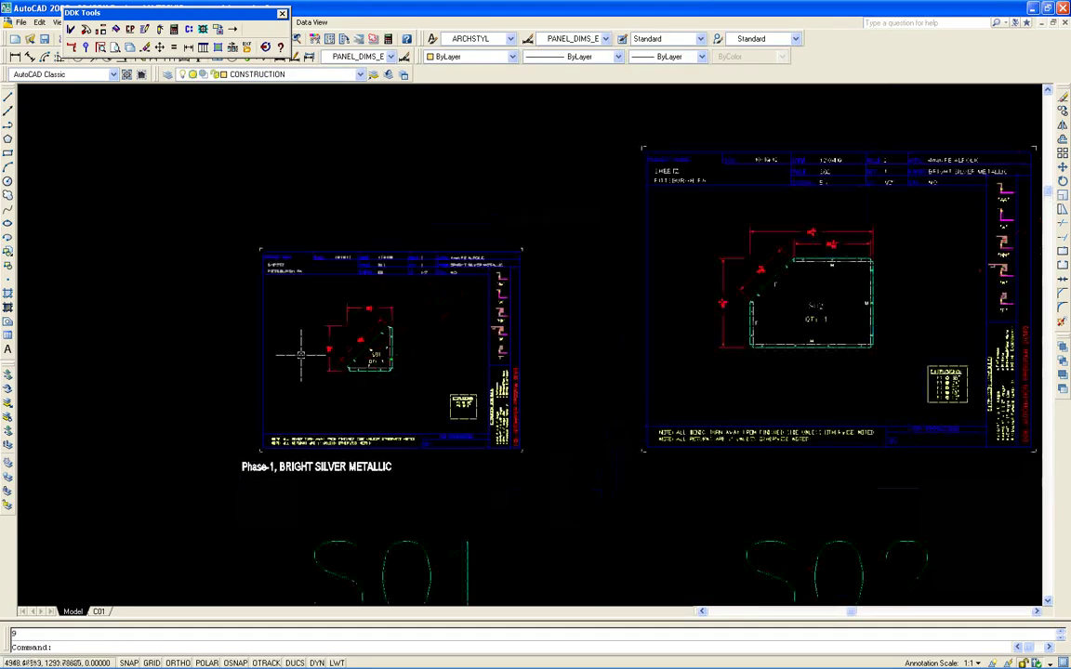
scroll(239, 347, "down", 3)
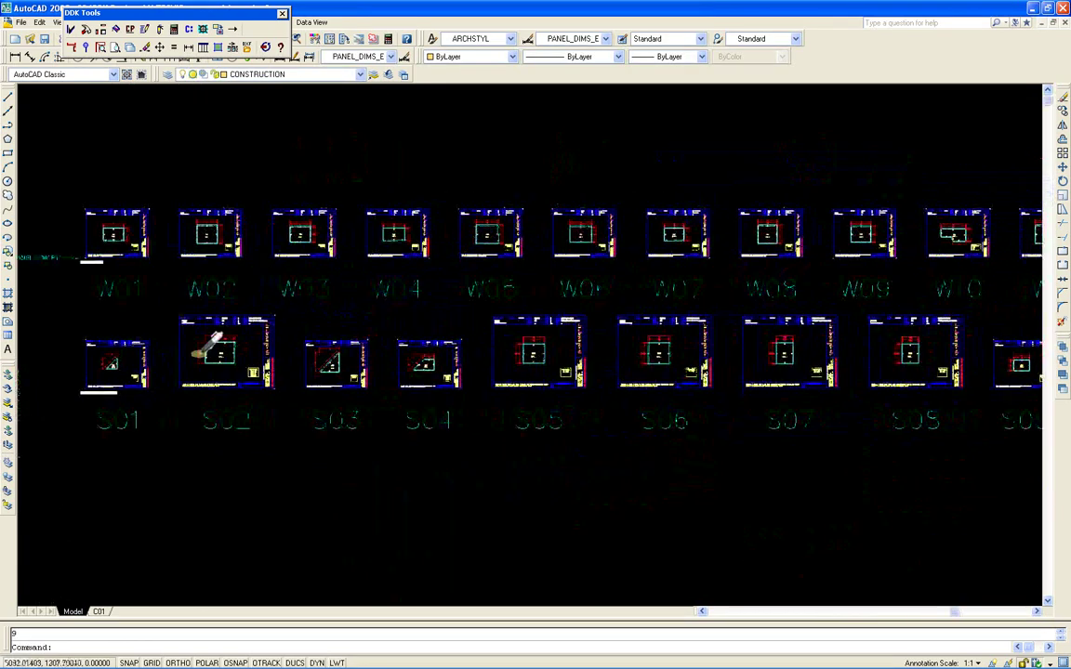
scroll(212, 352, "down", 4)
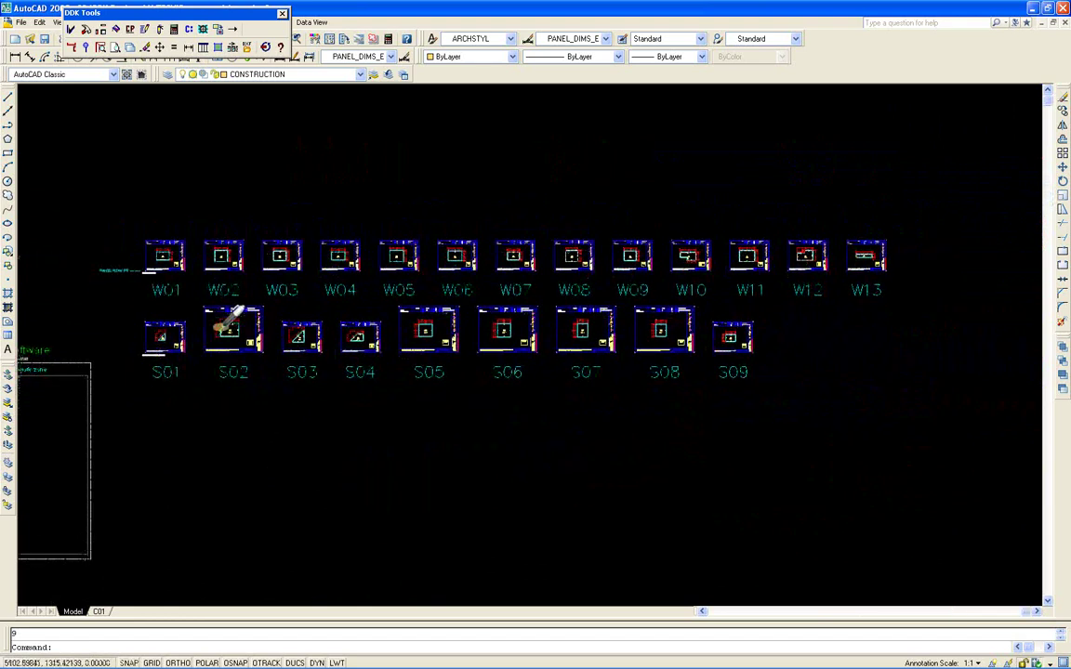
Open Flat Panel Export with PDF output, checking CNC Layer Mapping along the way.
left_click(266, 46)
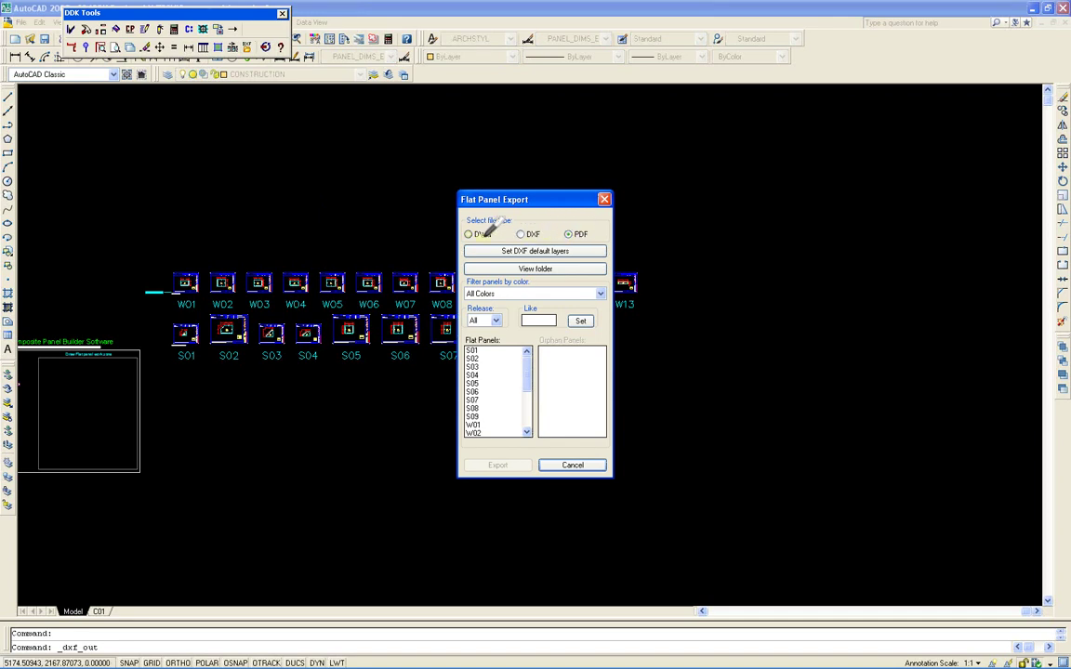
left_click(558, 249)
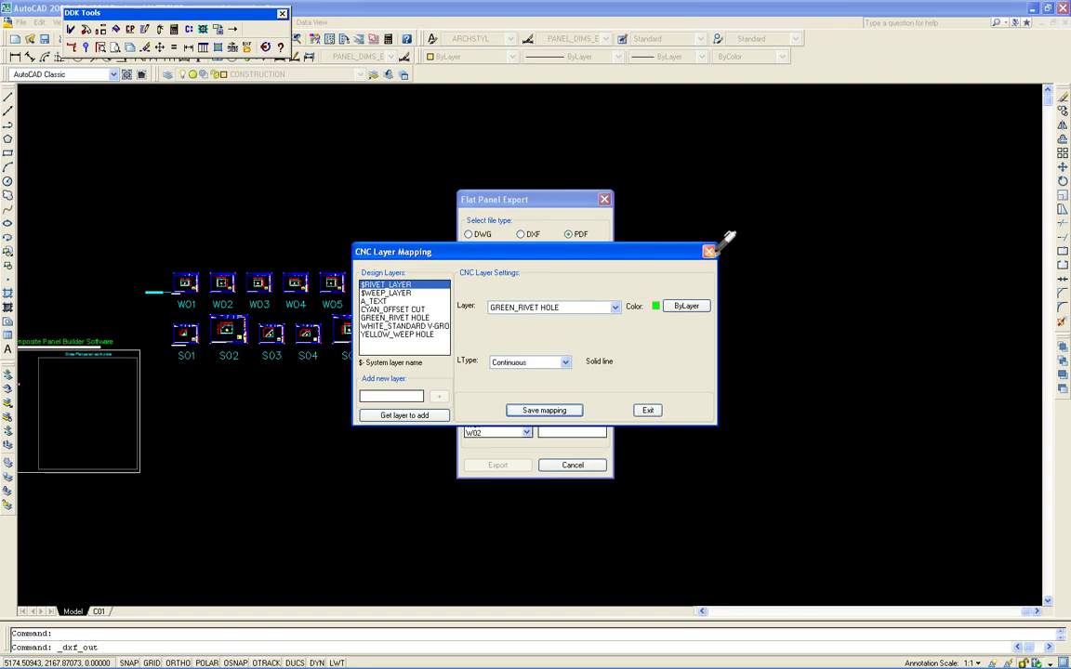
left_click(708, 251)
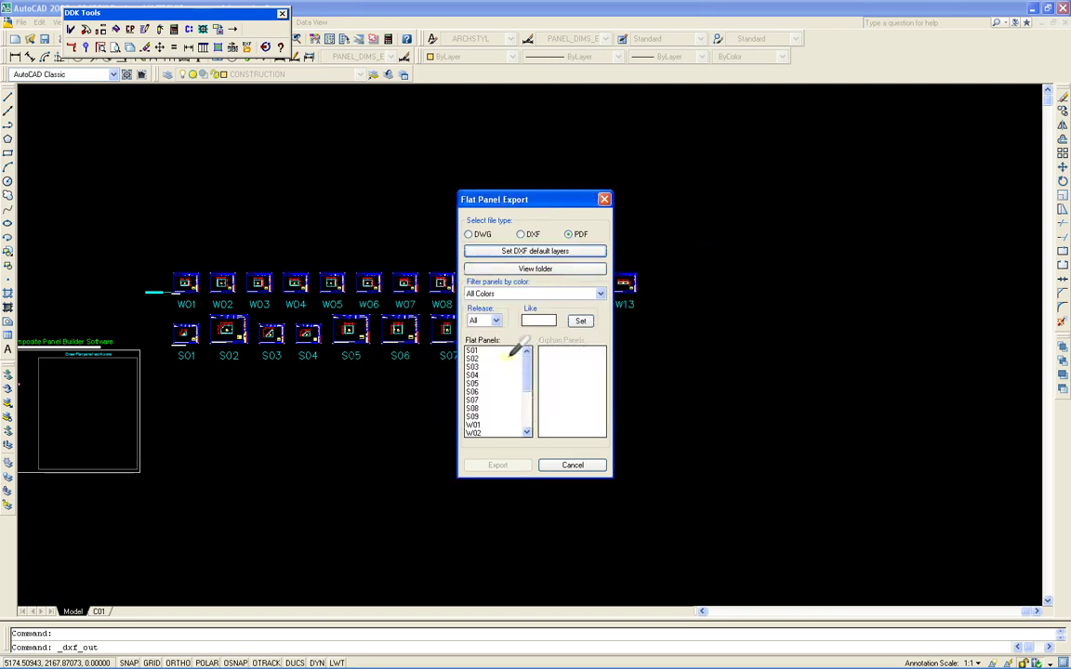
Filter Flat Panel Export to release 2 and export S01–S05 as PDFs.
left_click_drag(498, 351, 493, 381)
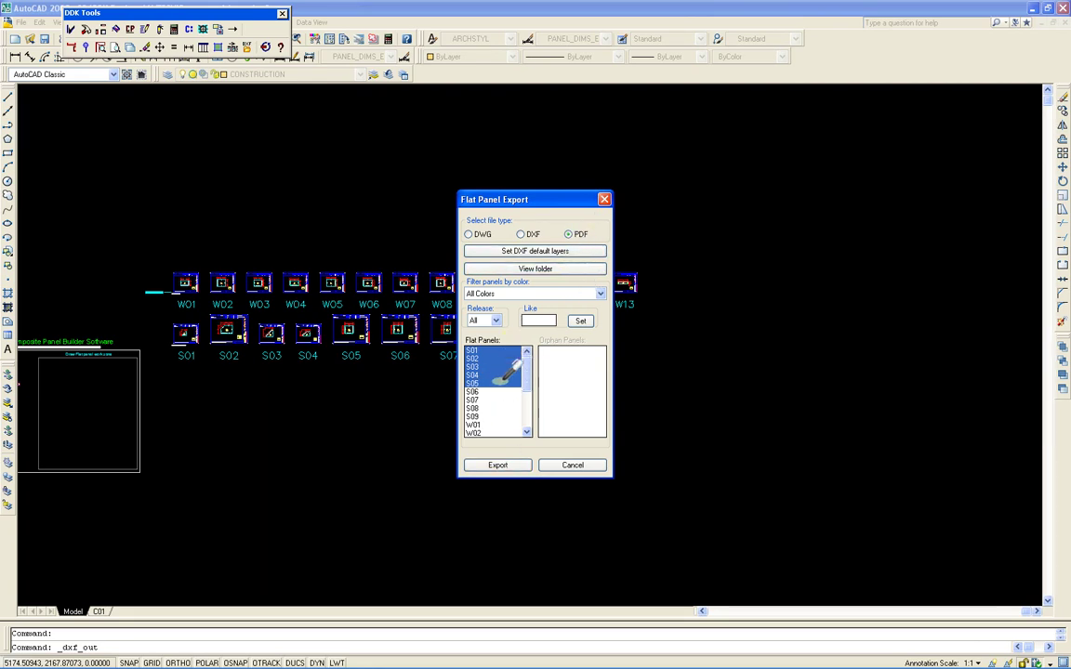
left_click(498, 321)
left_click(498, 328)
left_click(497, 321)
left_click(491, 335)
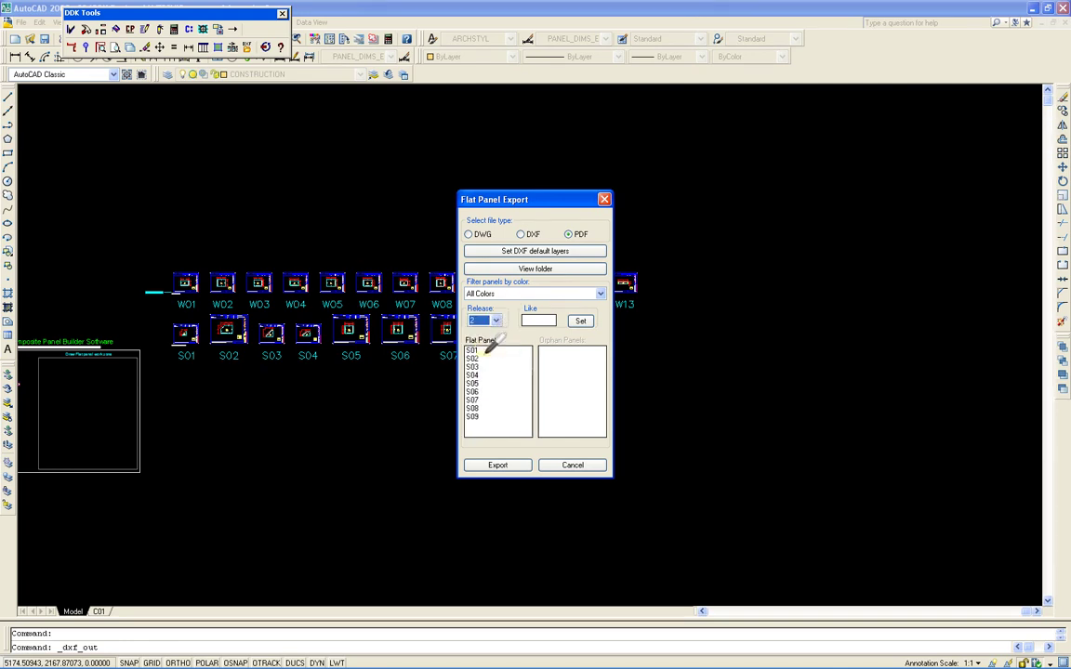
left_click_drag(486, 350, 491, 383)
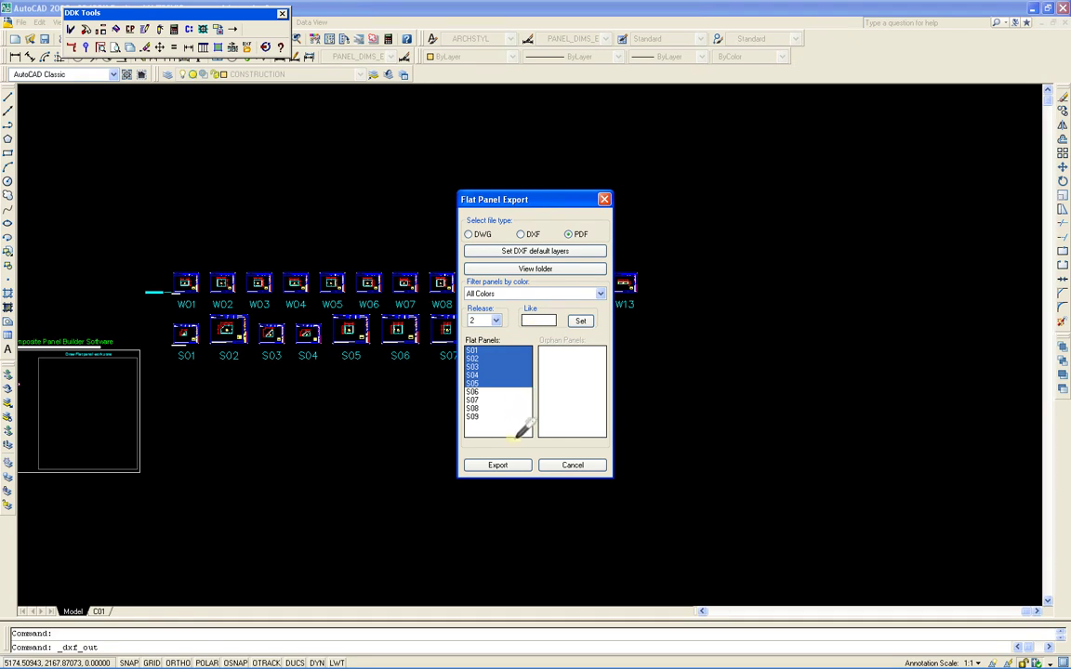
left_click(499, 465)
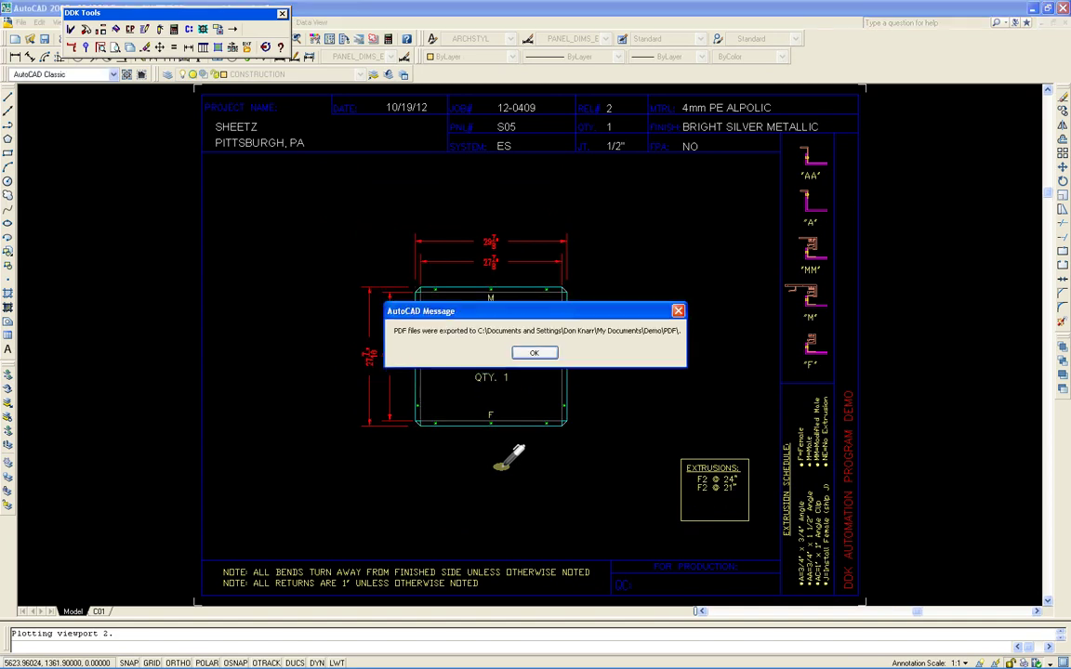
Dismiss the export notices and open the Demo\PDF folder of exported PDFs.
left_click(533, 352)
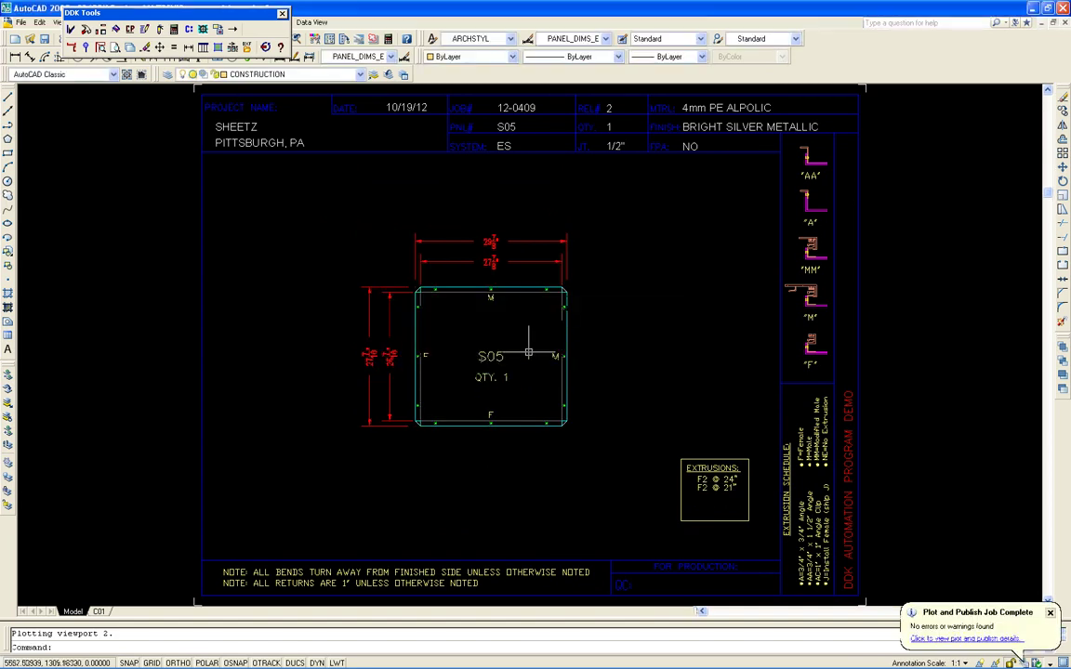
left_click(1051, 613)
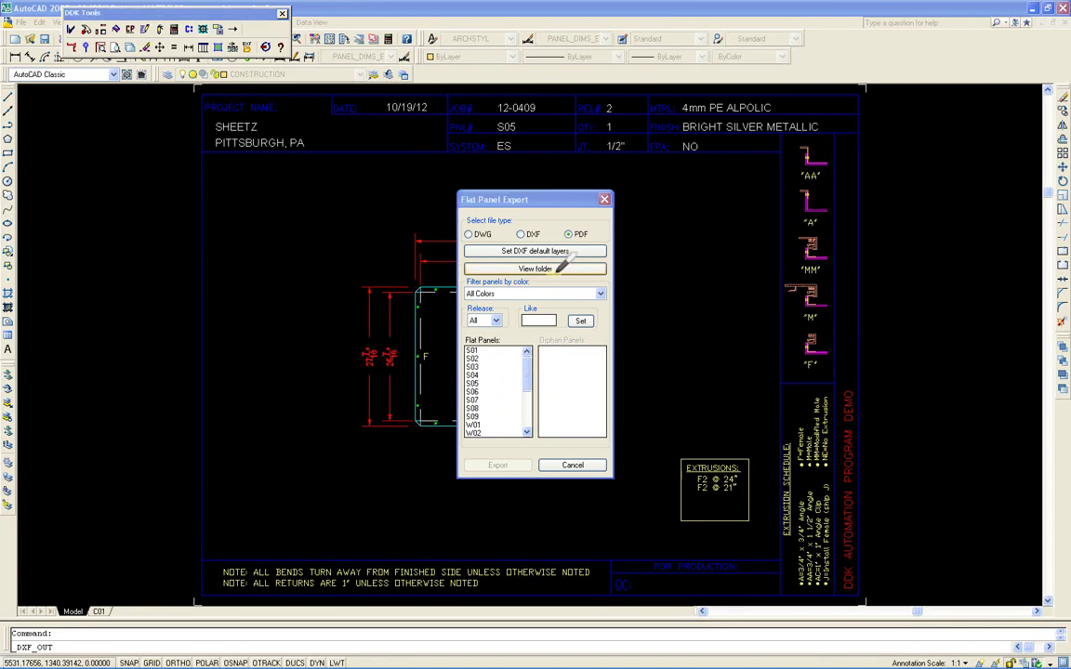
left_click(525, 269)
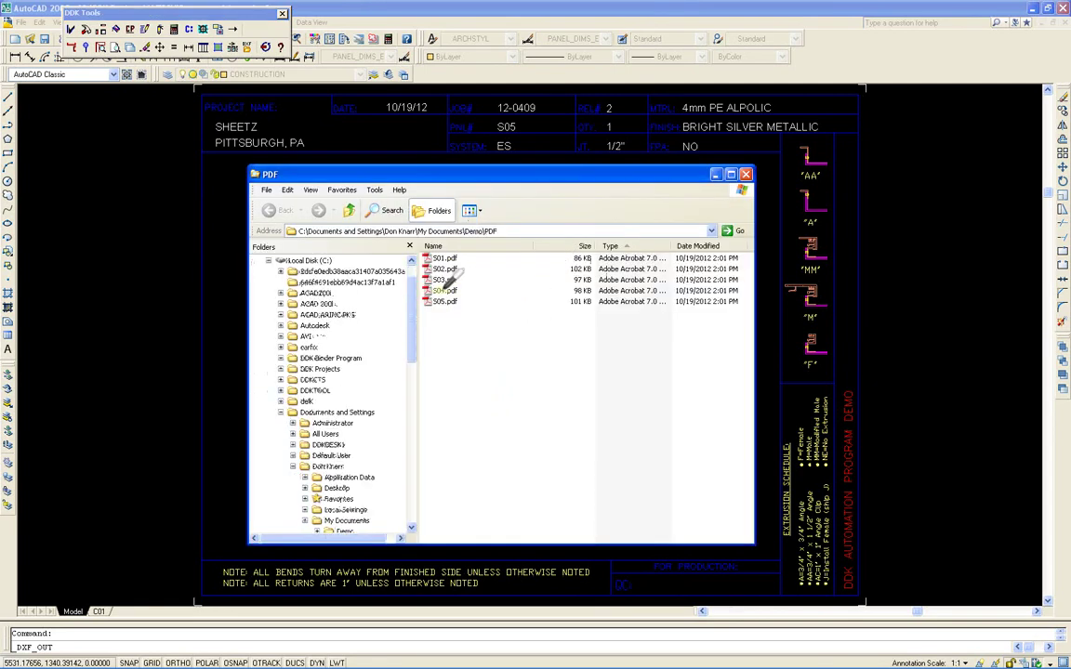
Open S05.pdf in Adobe Reader and scroll through the panel sheet.
left_click(444, 299)
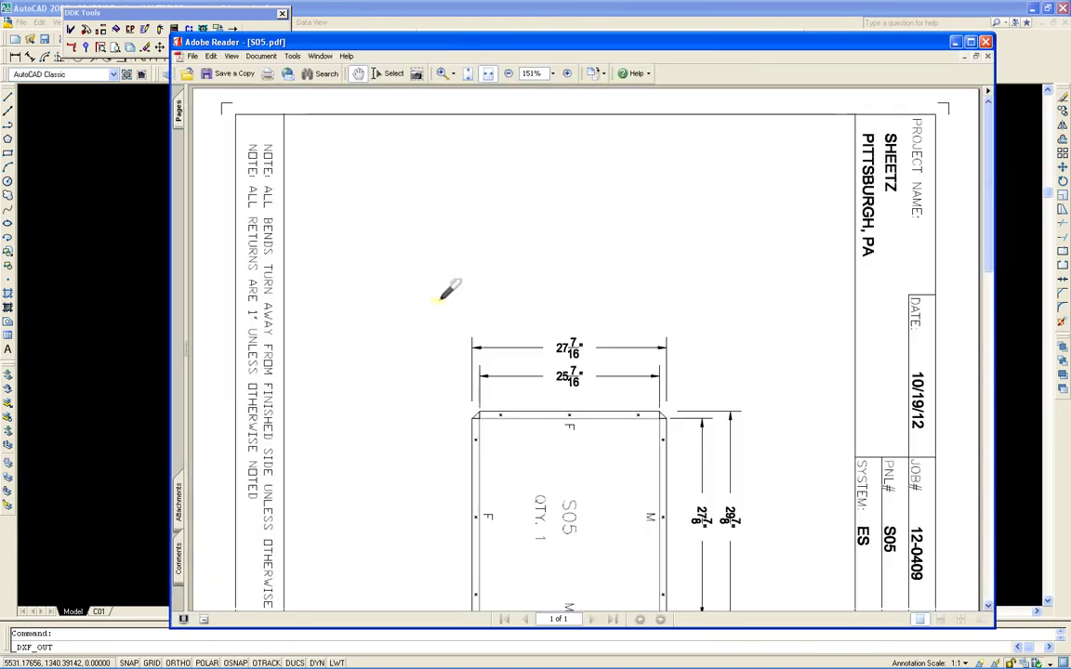
scroll(511, 288, "down", 3)
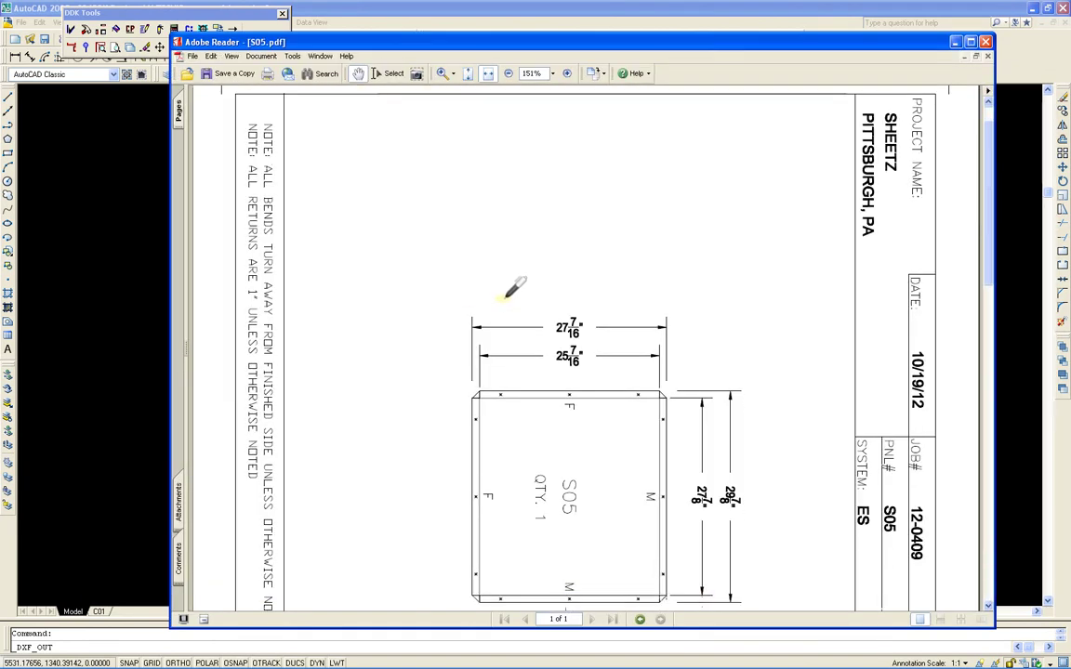
scroll(511, 290, "down", 5)
scroll(512, 290, "up", 4)
scroll(509, 321, "down", 2)
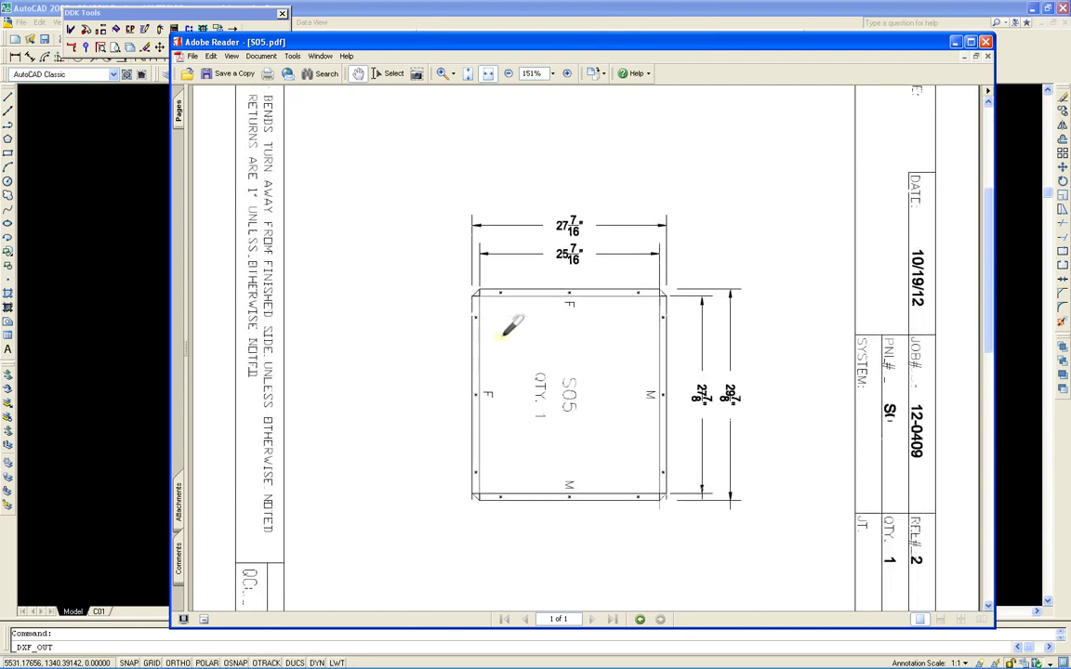
scroll(510, 332, "down", 4)
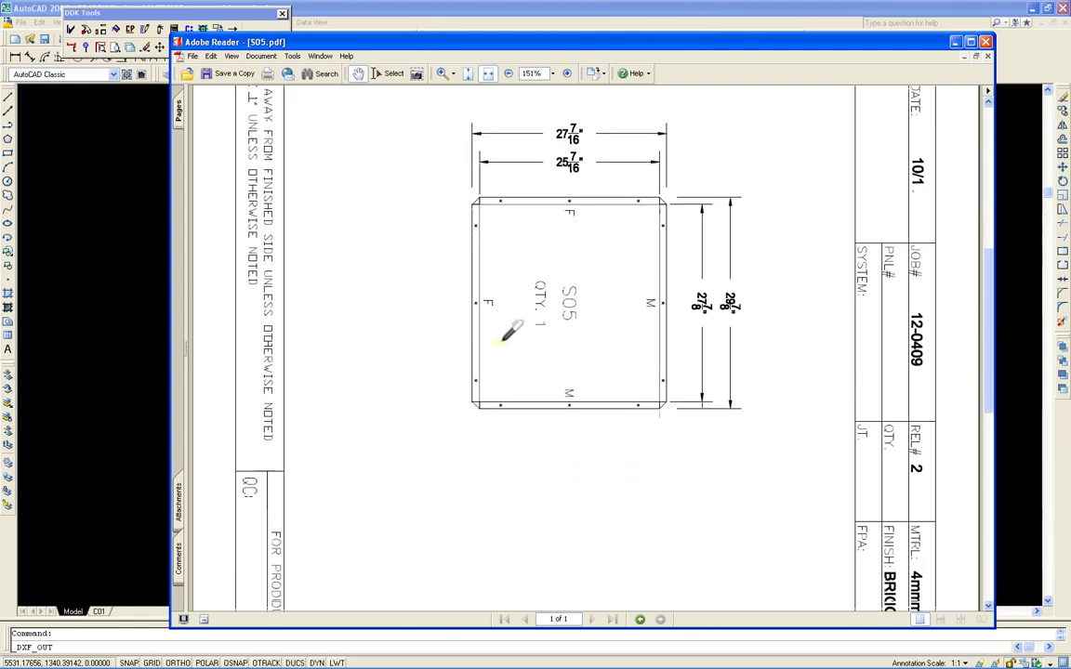
scroll(511, 333, "down", 4)
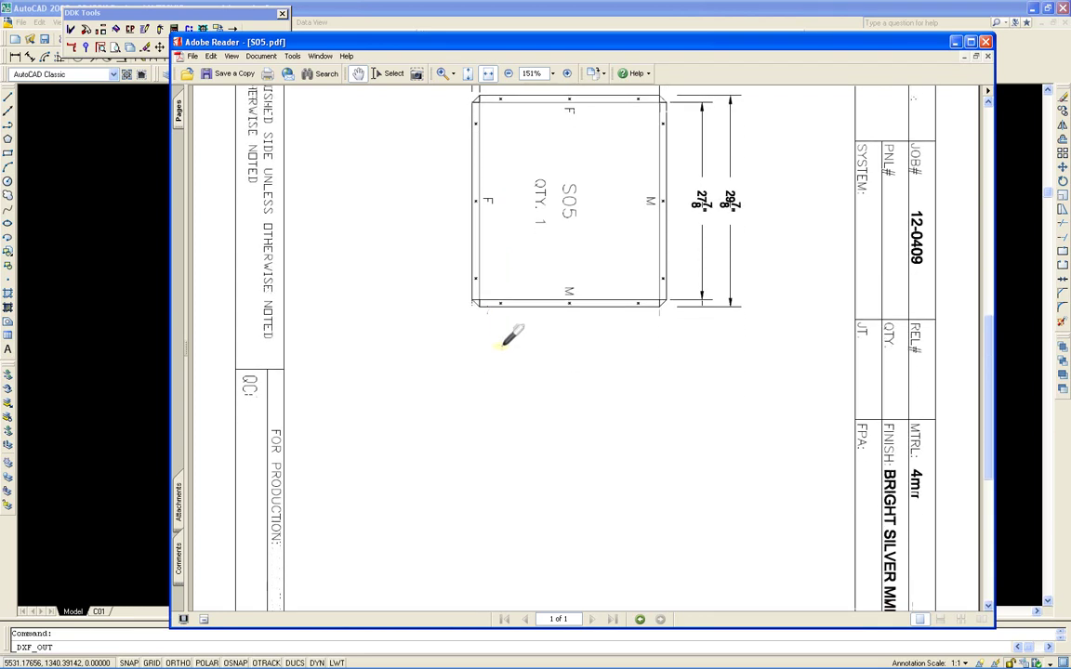
scroll(510, 335, "down", 4)
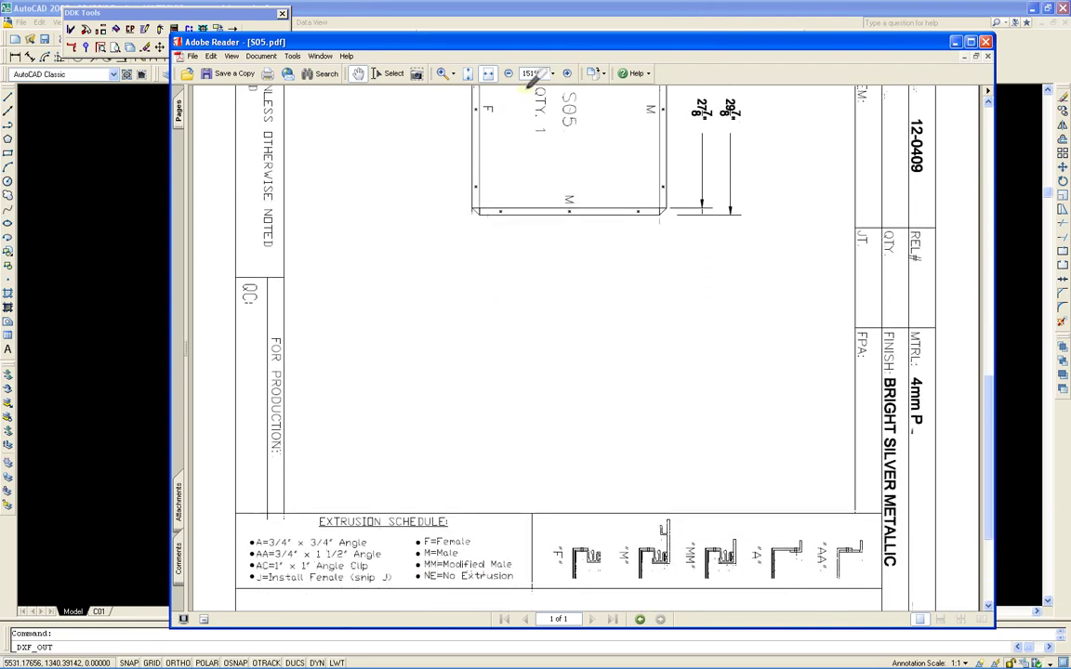
scroll(513, 67, "down", 3)
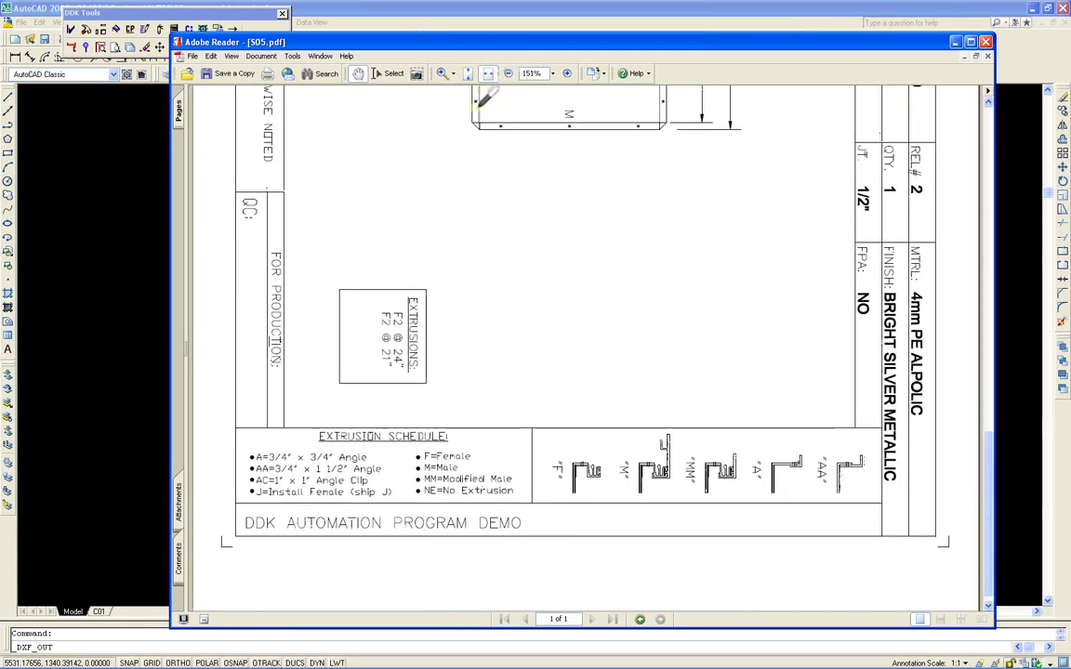
Rotate the S05 page clockwise three times until upright, then close Adobe Reader.
left_click(596, 71)
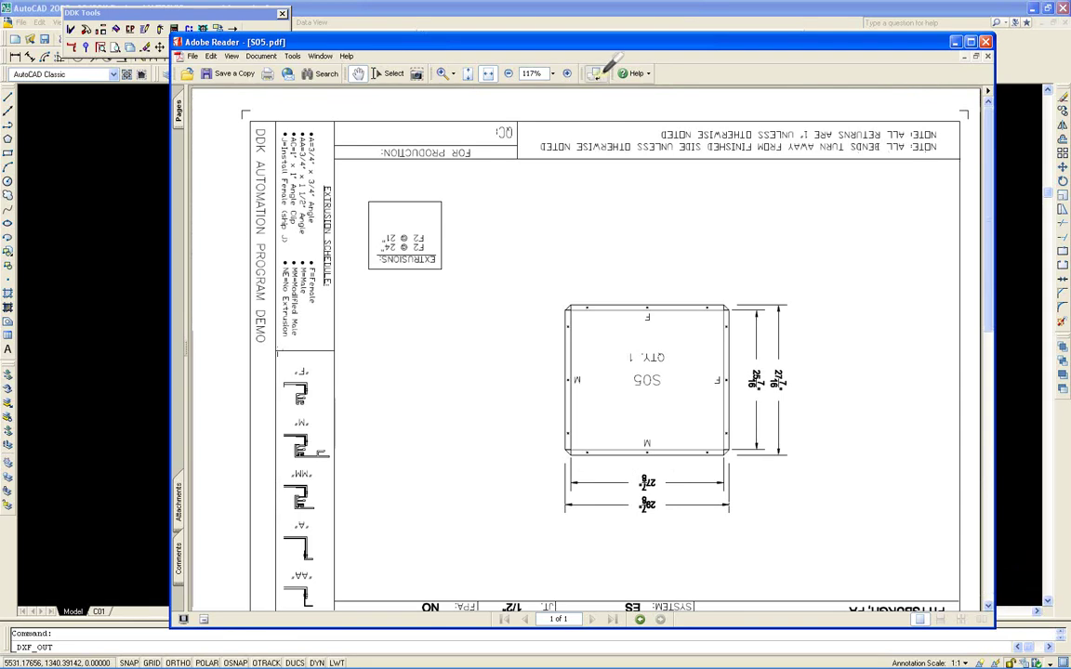
left_click(596, 73)
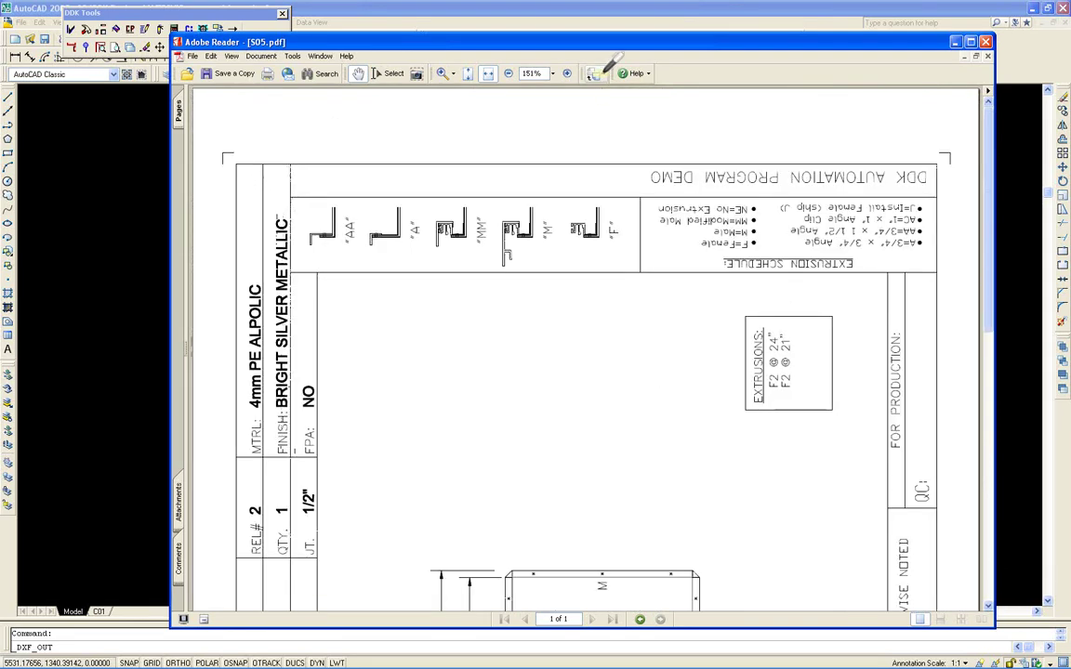
left_click(596, 72)
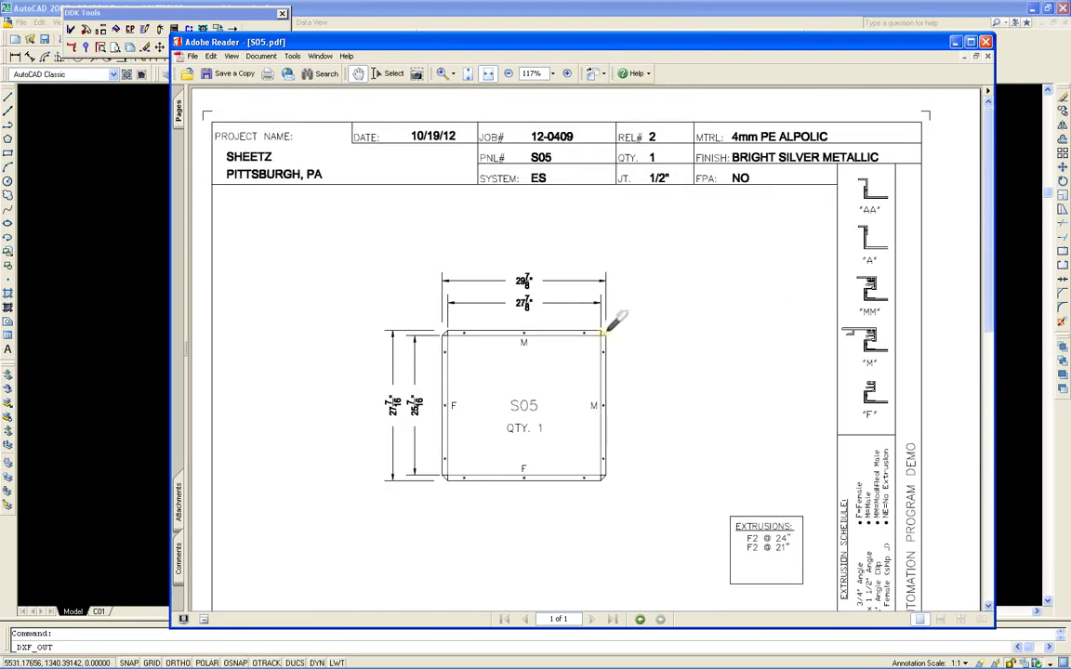
scroll(607, 330, "down", 2)
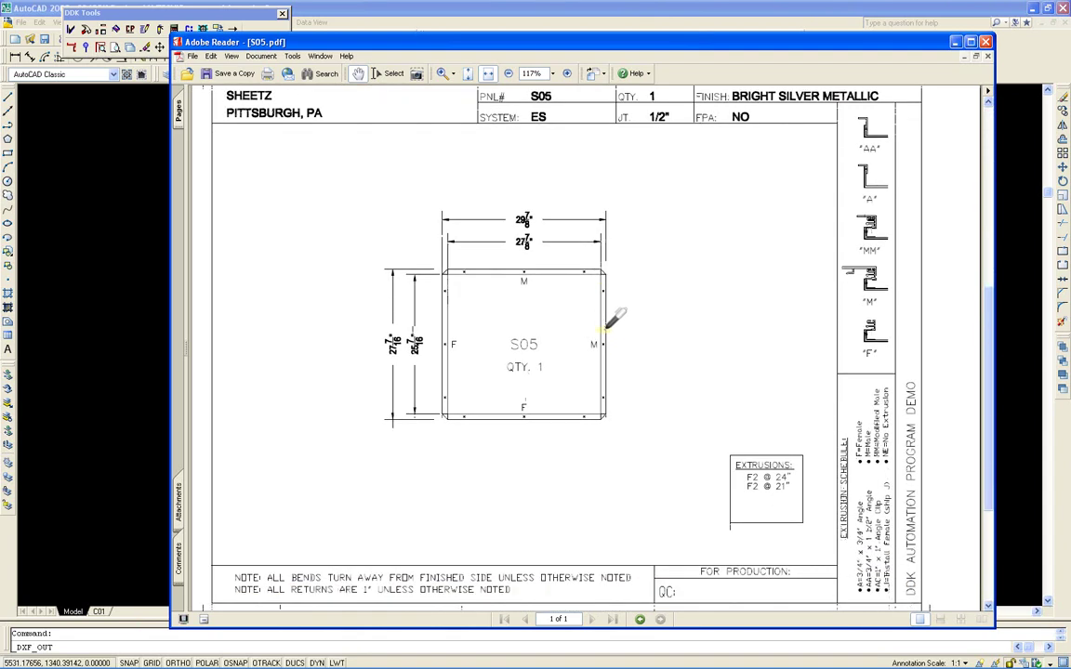
scroll(615, 319, "up", 1)
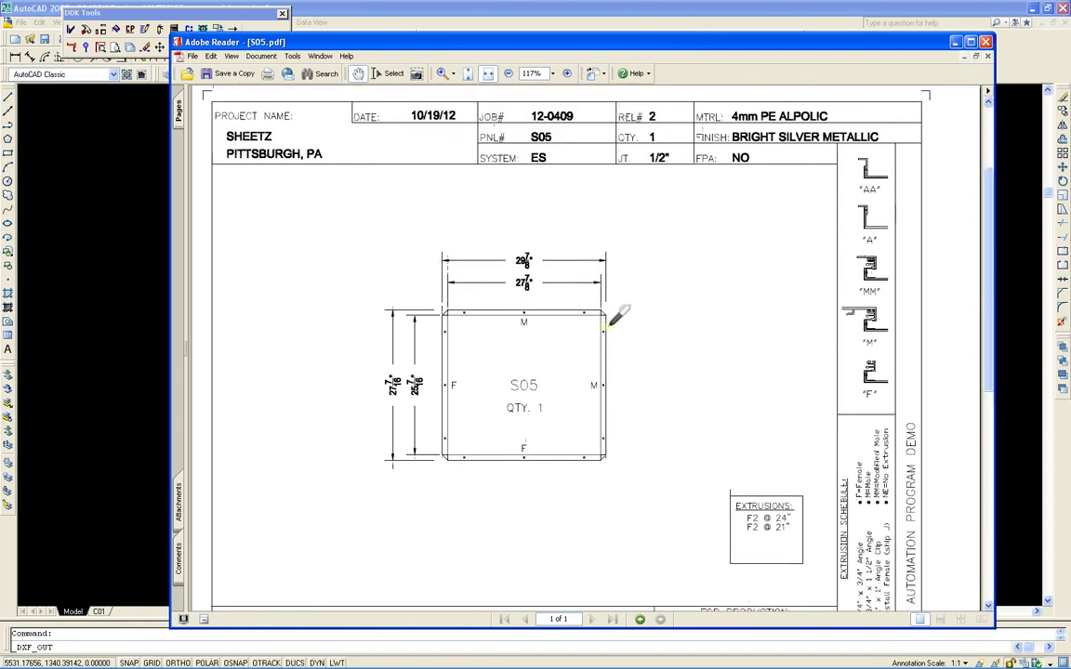
left_click(985, 41)
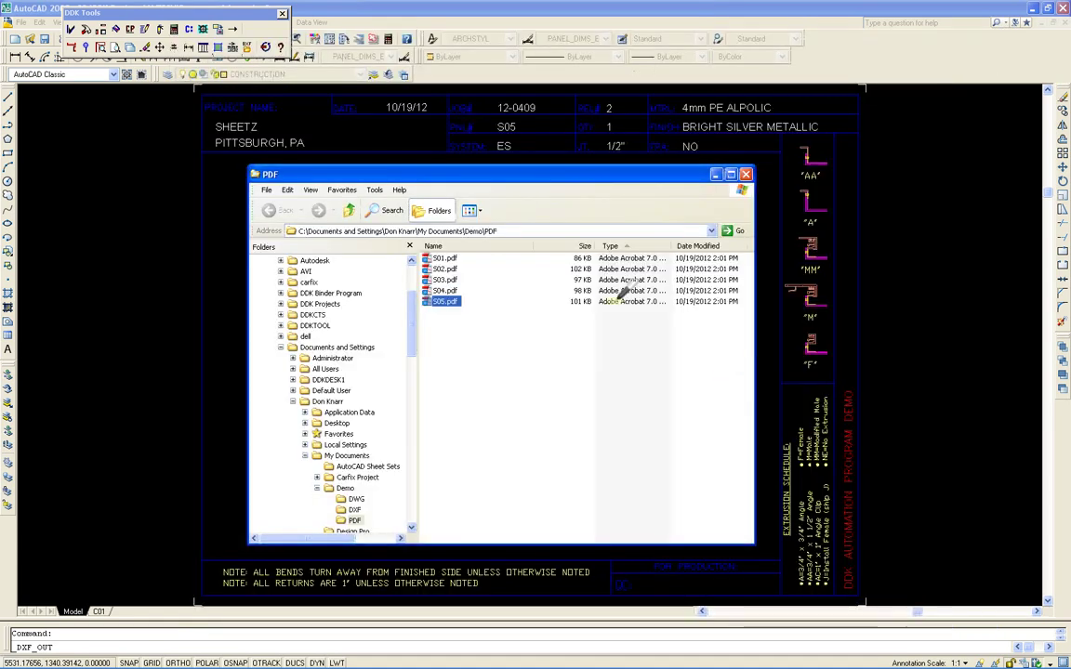
Close the PDF folder and export release 1 wall panels W01–W05 as DWG into Demo\DWG.
left_click(745, 174)
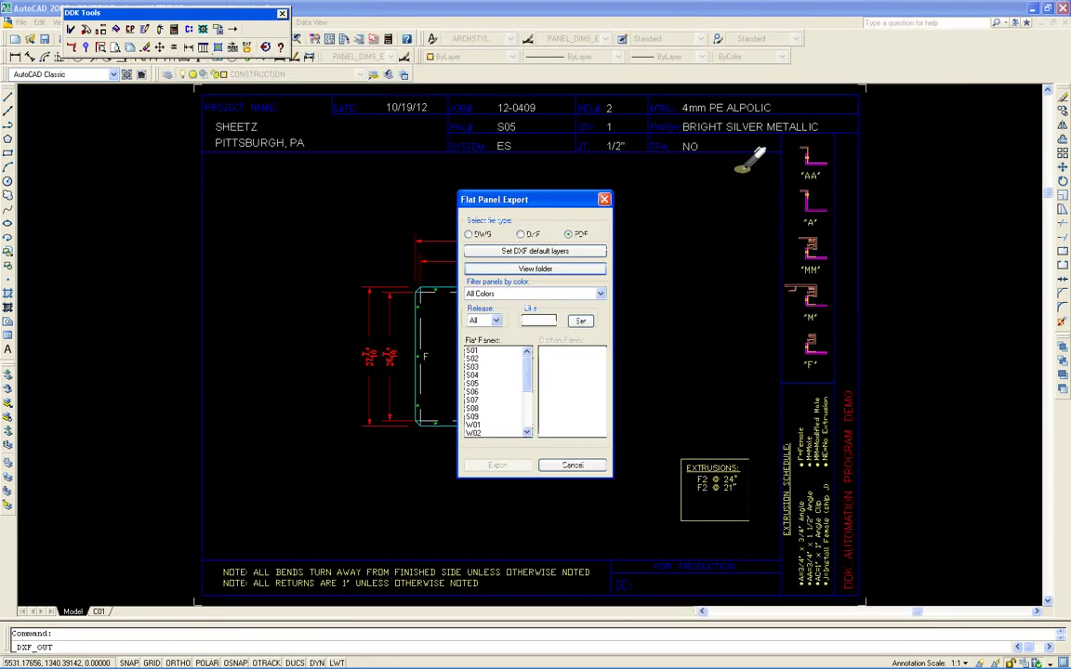
left_click(481, 232)
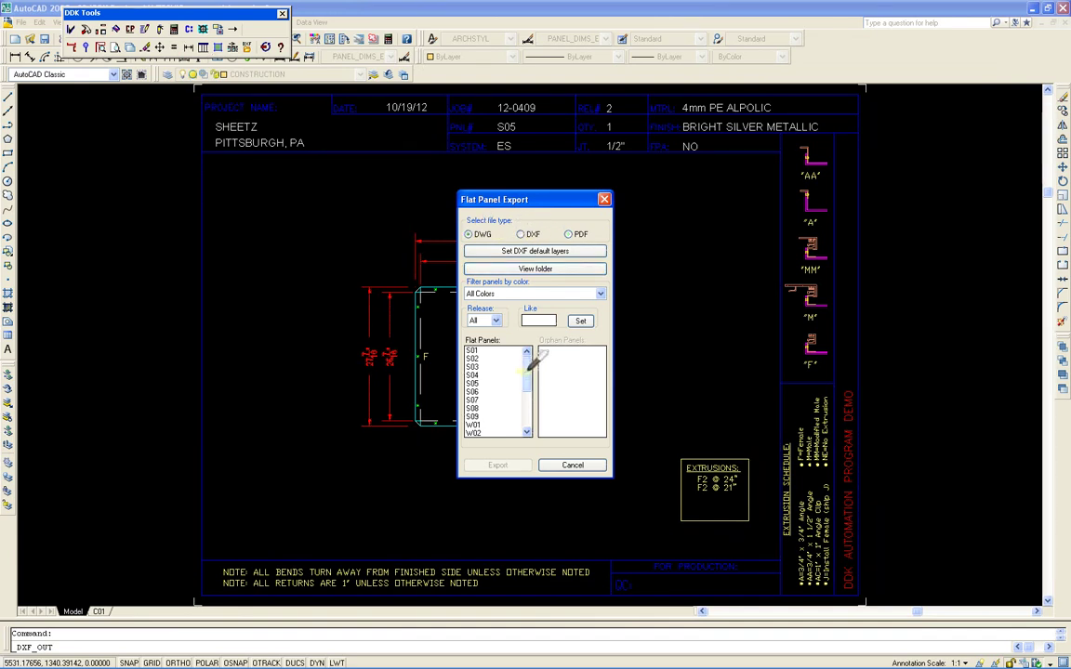
left_click(493, 319)
left_click(486, 348)
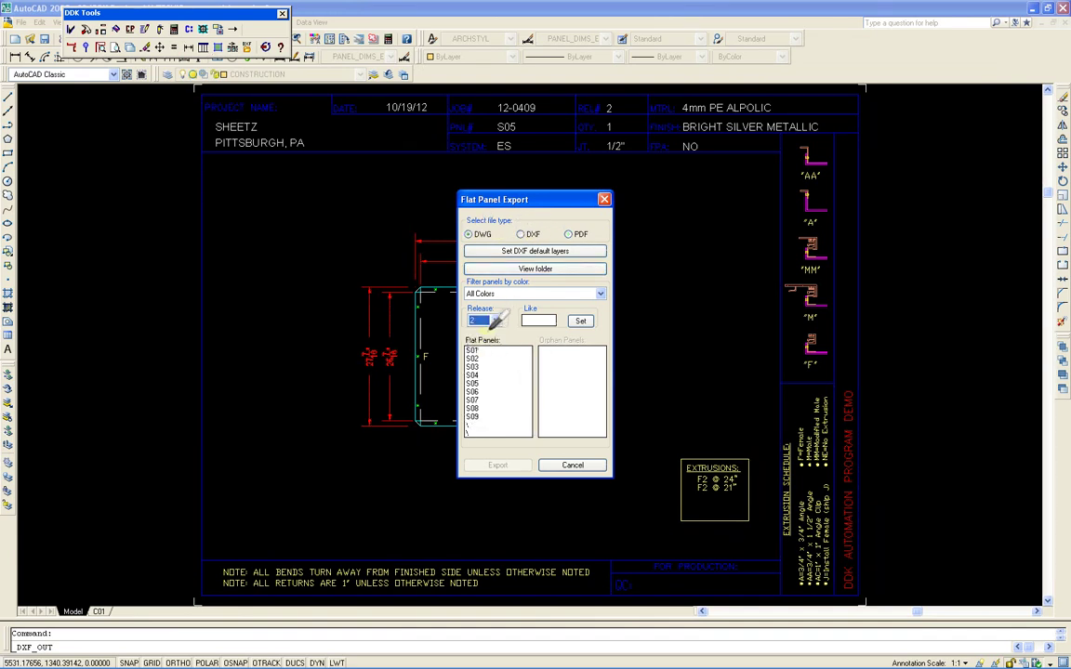
left_click(495, 321)
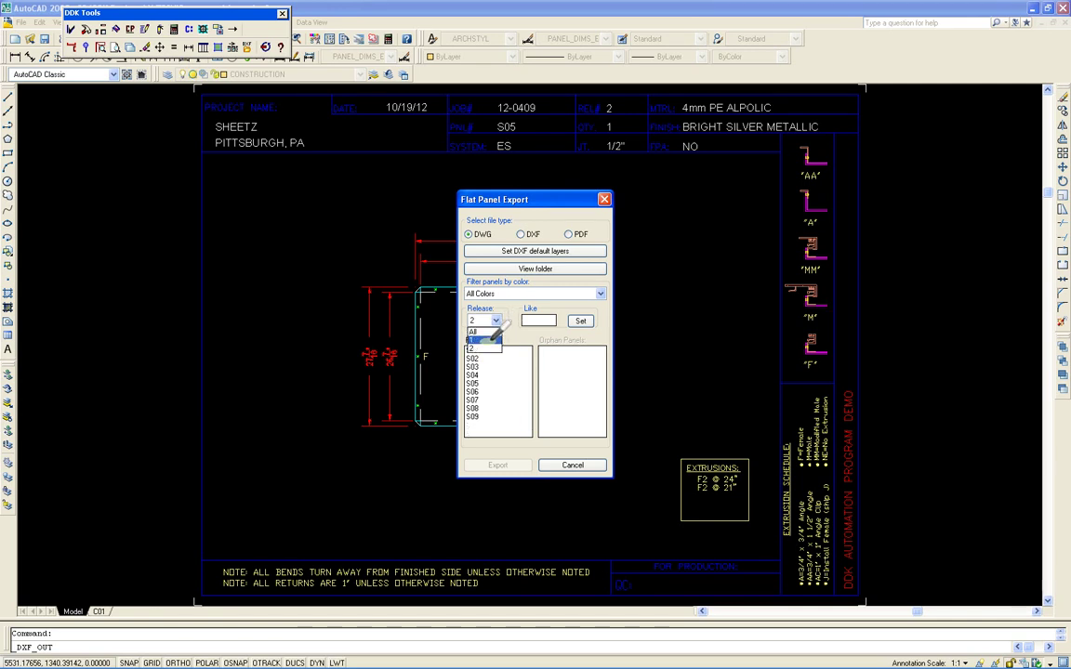
left_click(491, 341)
left_click_drag(493, 351, 493, 381)
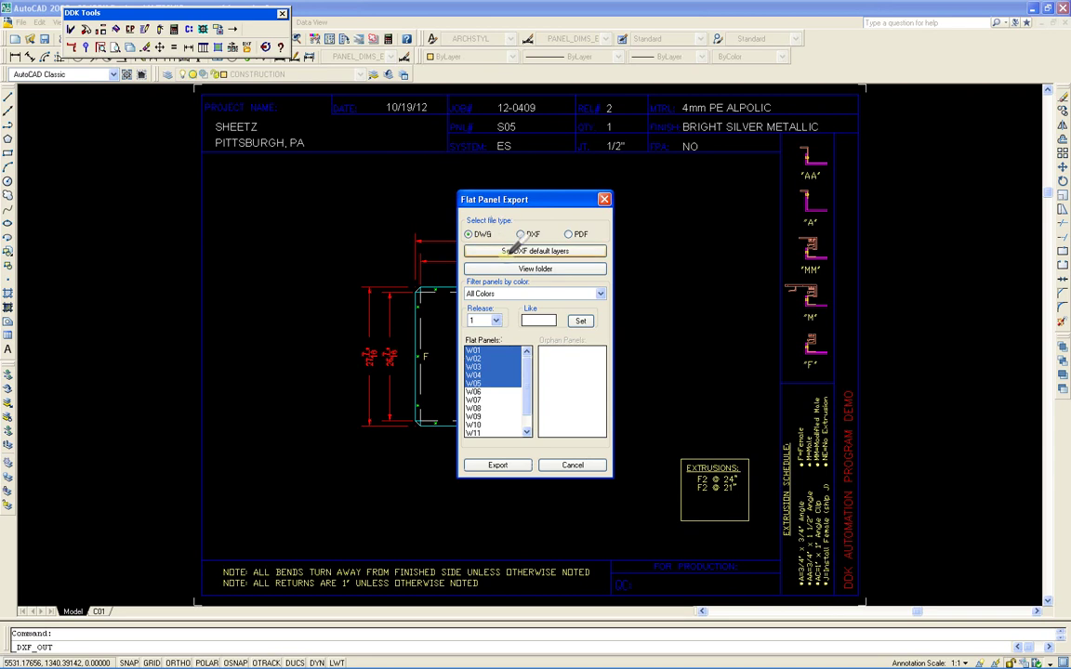
left_click(498, 465)
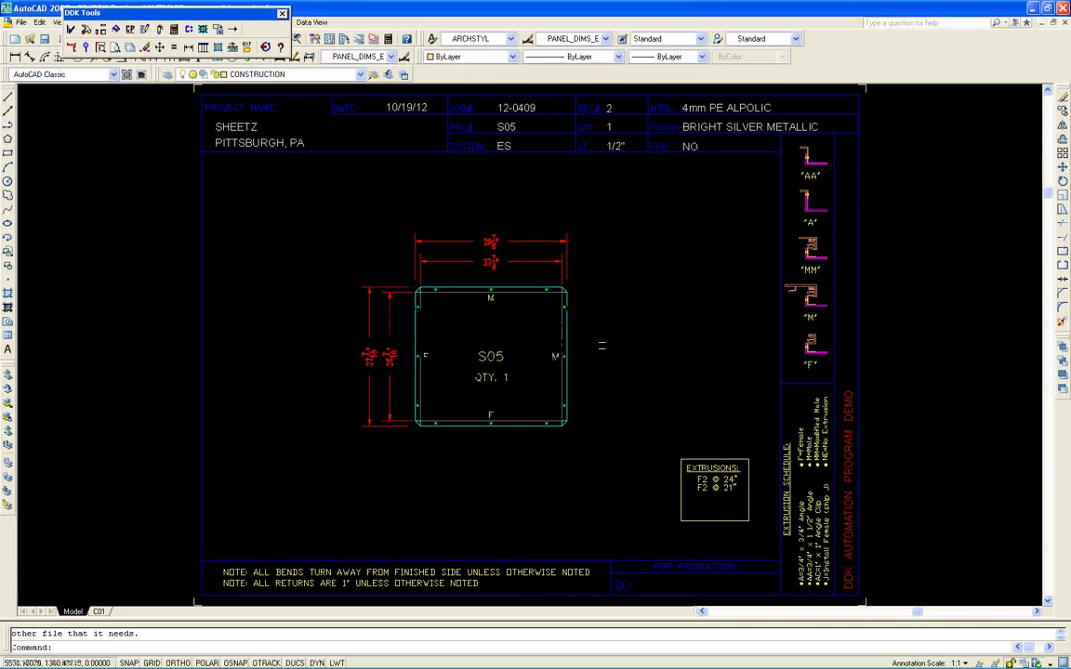
Zoom out and pan until the W01–W05 wall rows and S01–S05 soffit rows are visible.
scroll(629, 335, "down", 4)
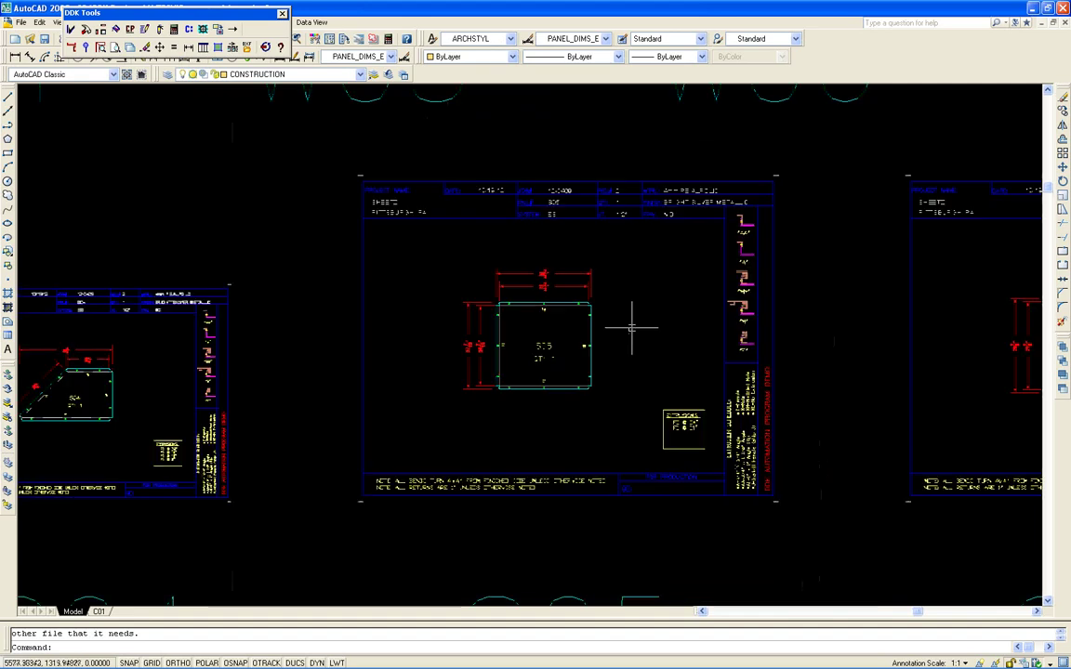
scroll(630, 337, "down", 6)
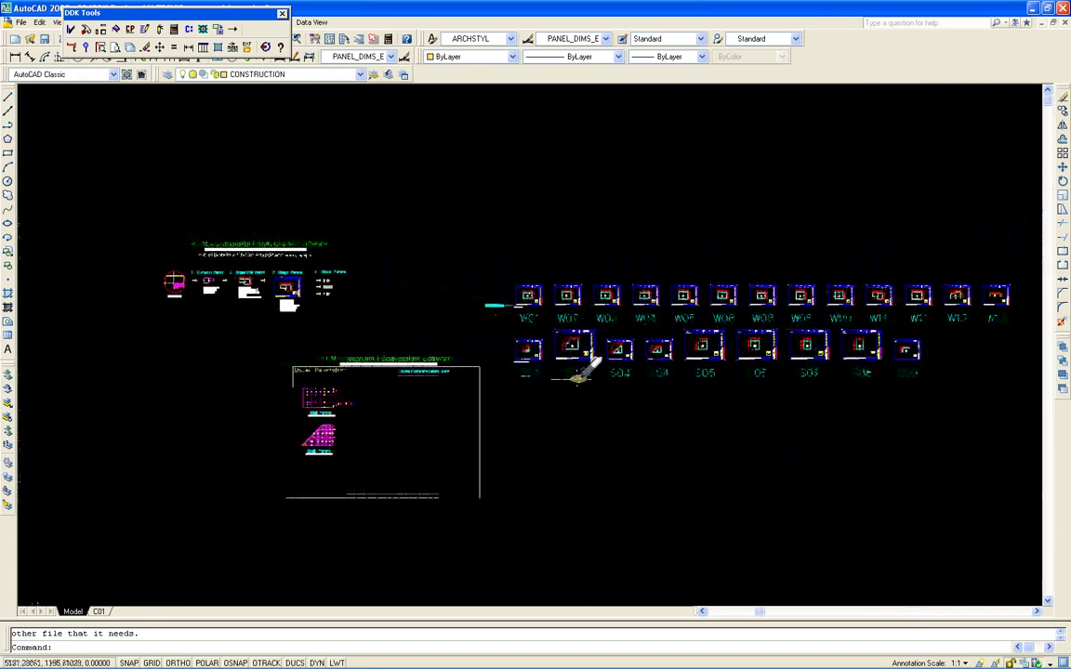
scroll(321, 398, "up", 10)
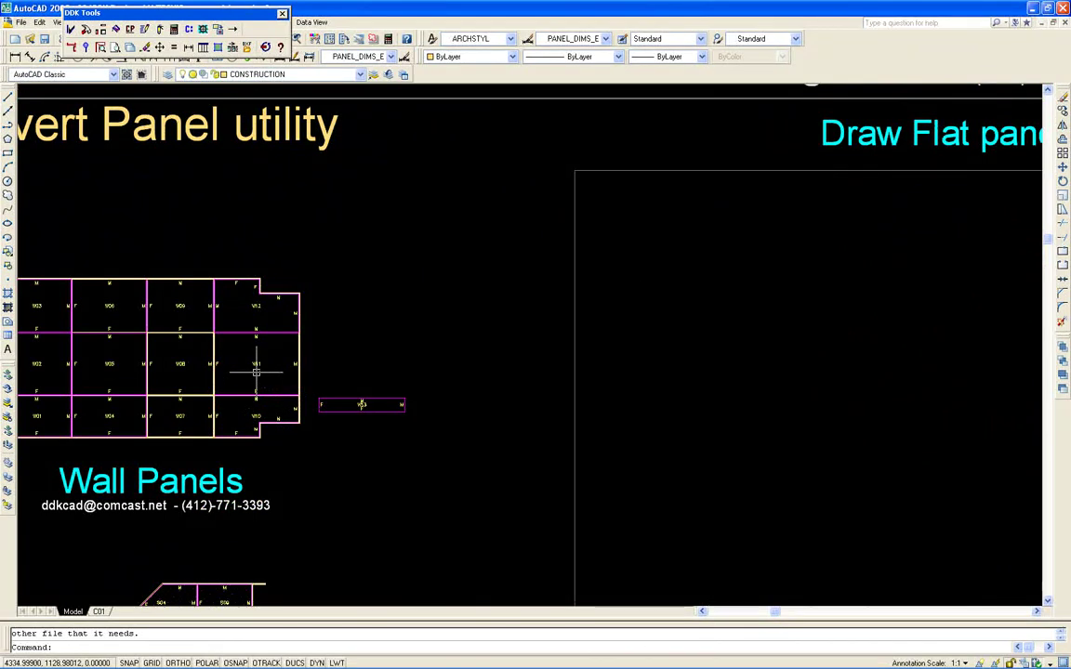
scroll(256, 373, "down", 3)
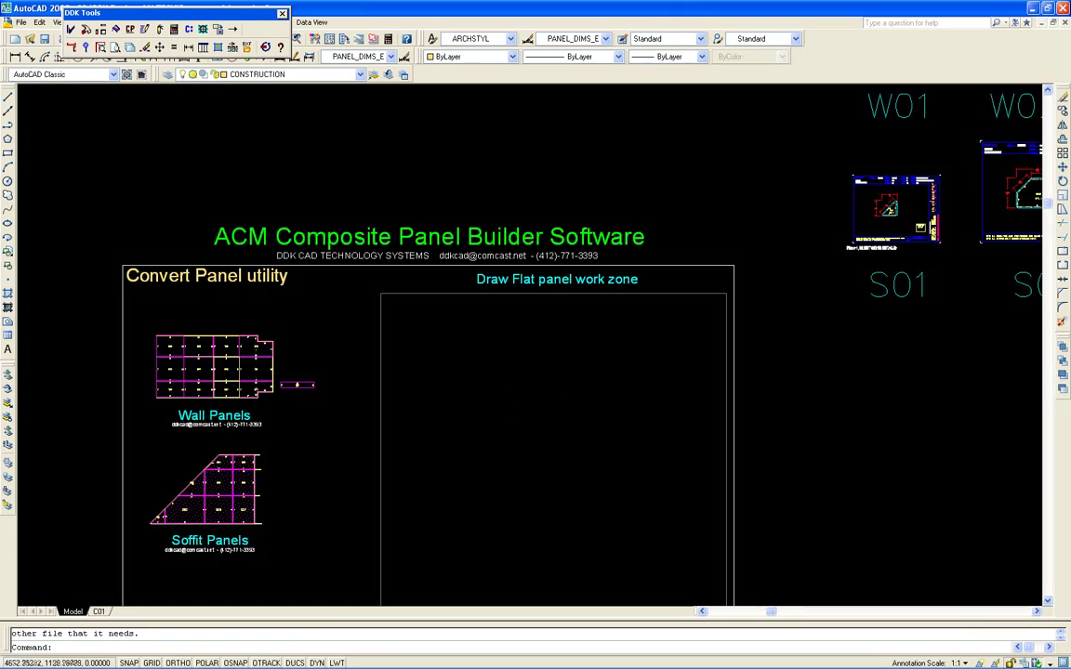
middle_click_drag(531, 394, 537, 383)
mouse_move(627, 437)
middle_mouse_down()
mouse_move(710, 335)
mouse_move(536, 384)
middle_mouse_up()
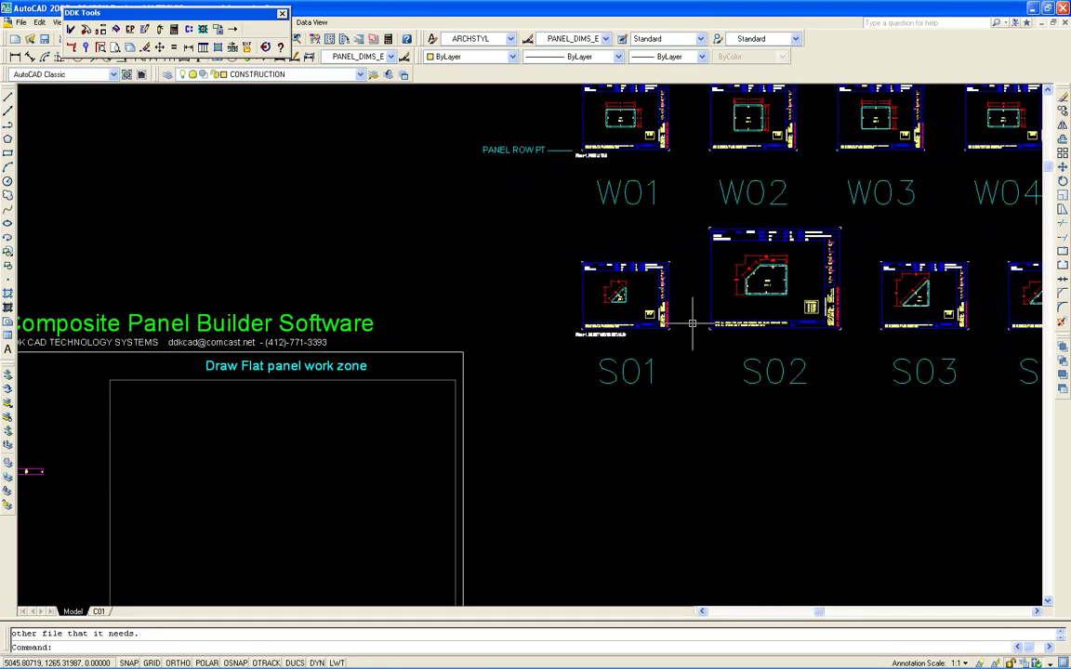
mouse_move(692, 323)
middle_mouse_down()
mouse_move(614, 363)
mouse_move(468, 387)
middle_mouse_up()
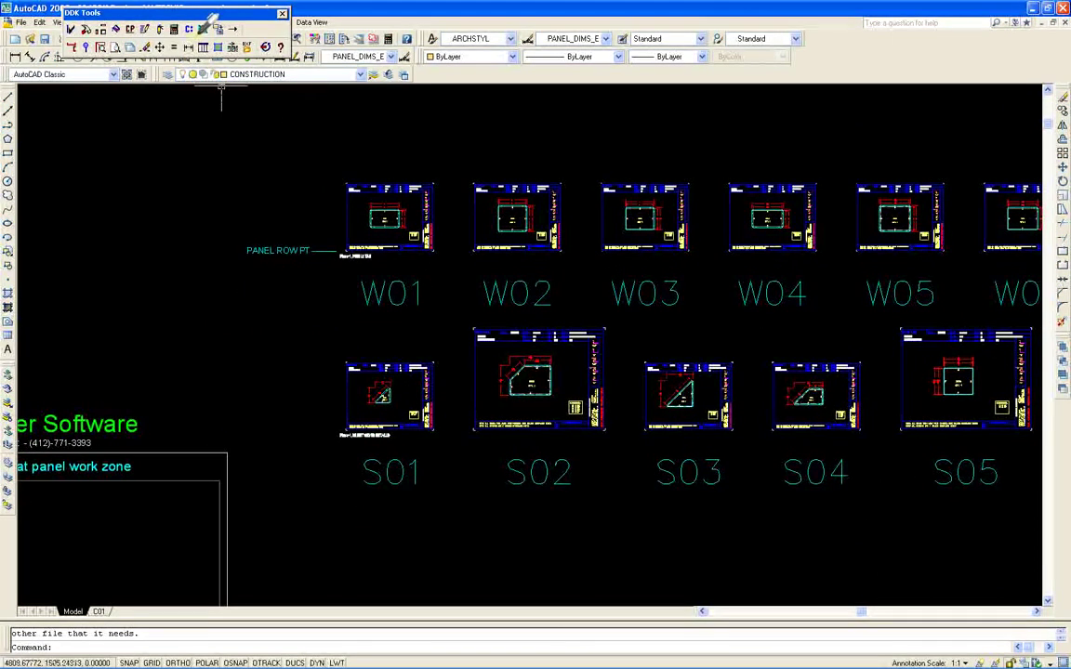
left_click(191, 30)
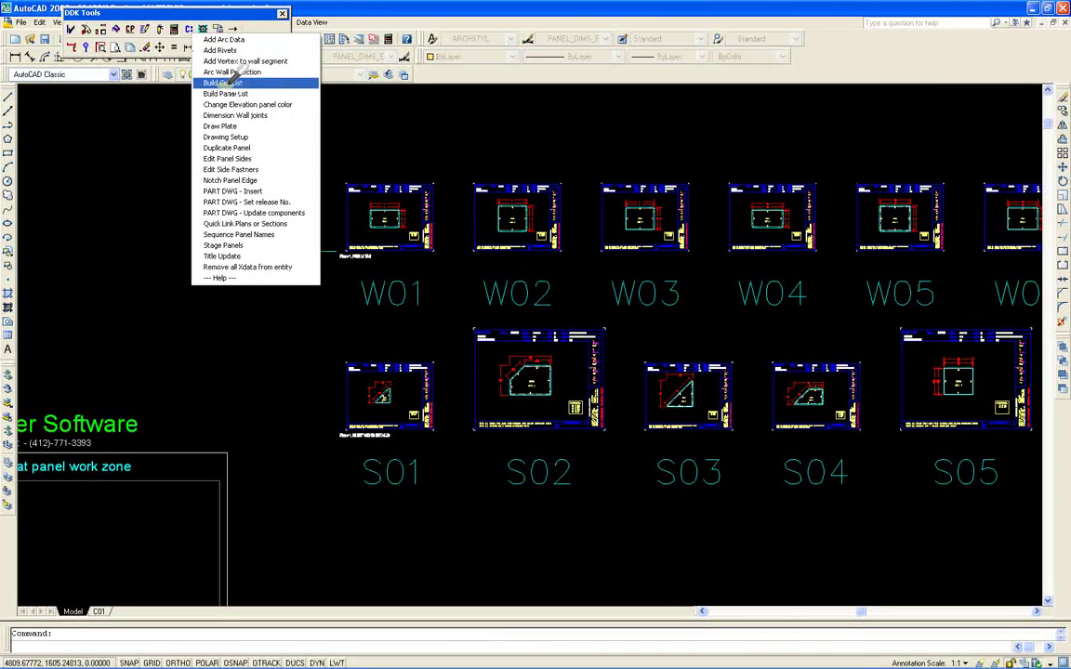
left_click(221, 82)
left_click(502, 233)
left_click(477, 254)
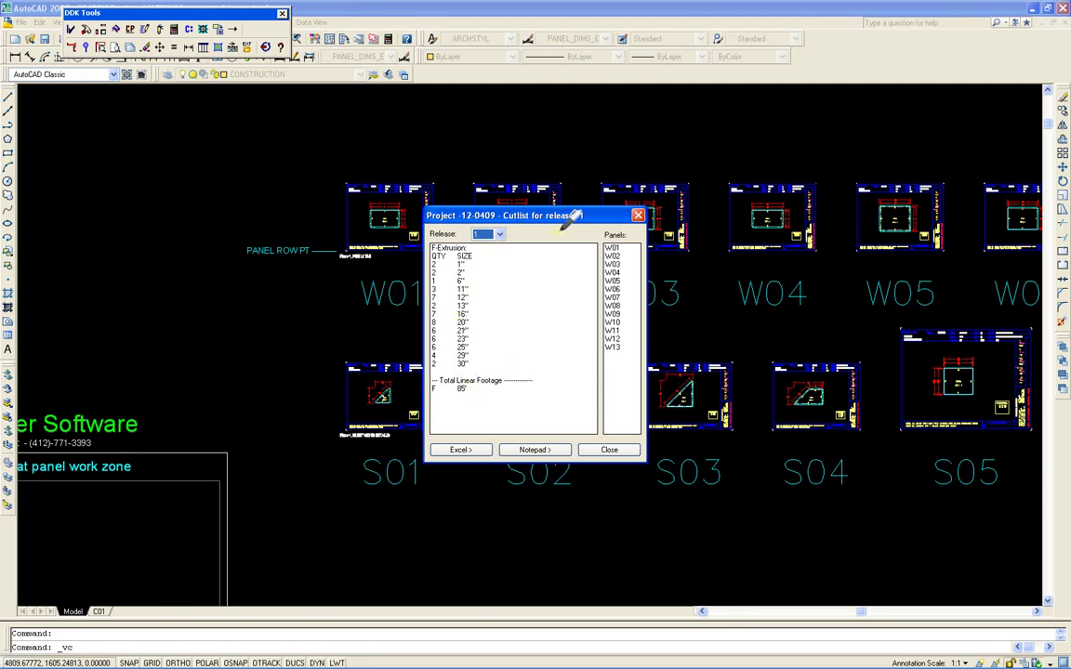
Close the cut list and zoom to ALL to show the four-step Composite Panel Builder overview.
left_click(609, 449)
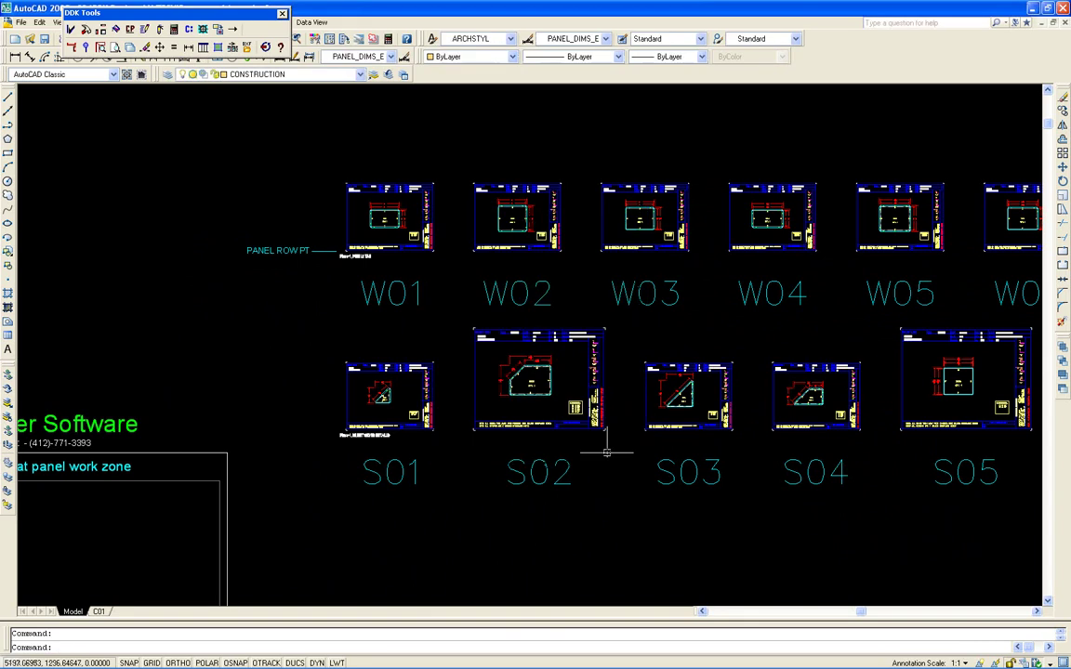
type("all")
key("Return")
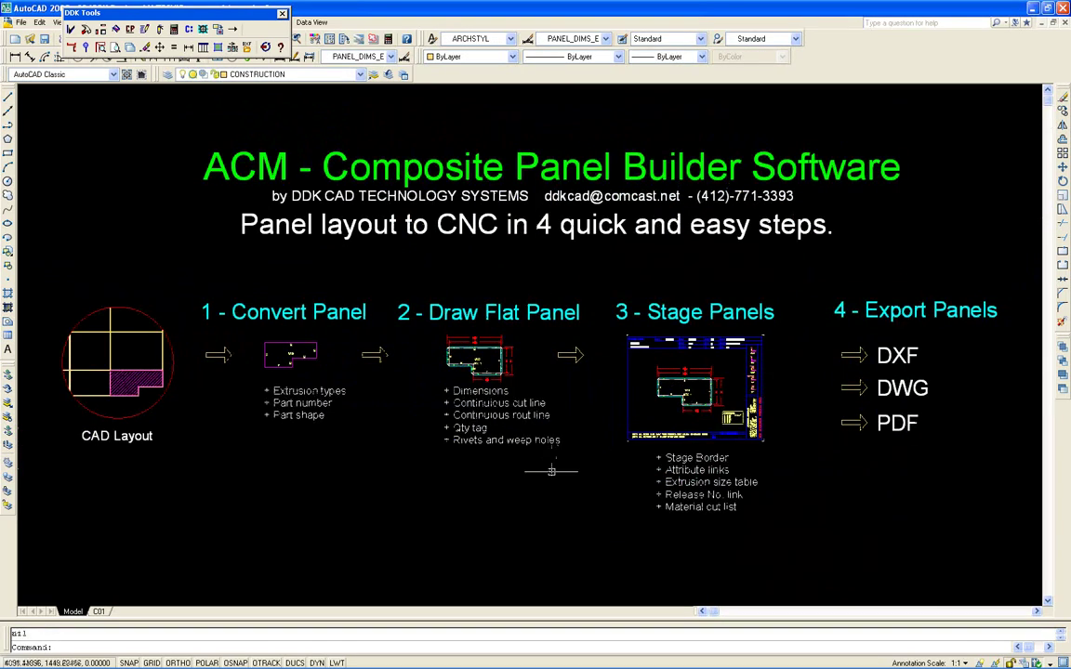